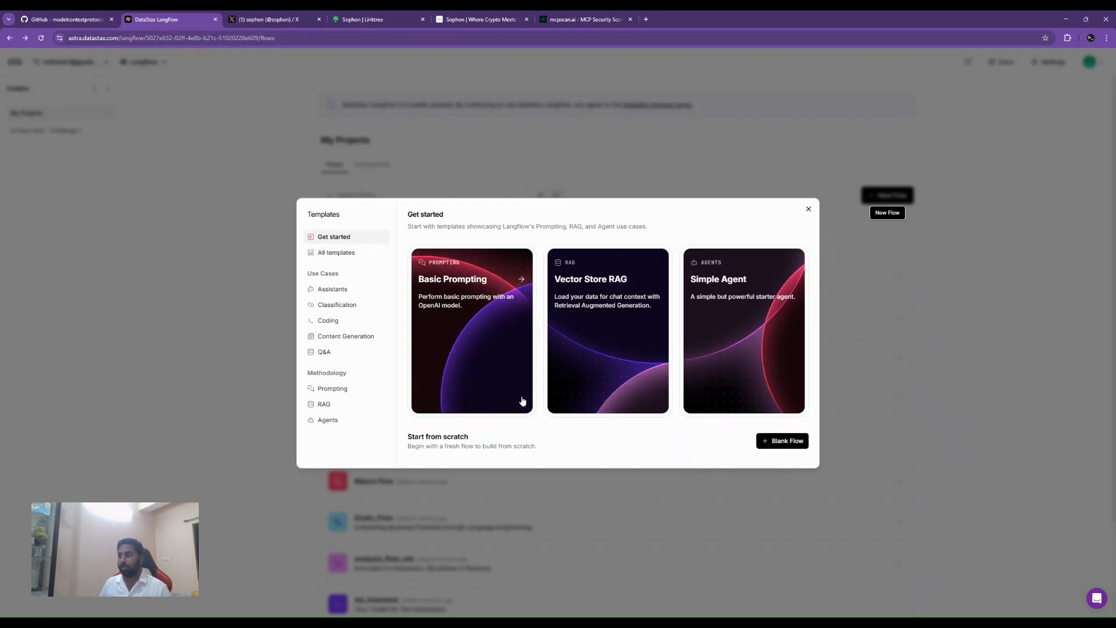
Create a new flow from the Twitter Thread Generator template found among all templates
click(335, 252)
scroll(508, 324, down, 2)
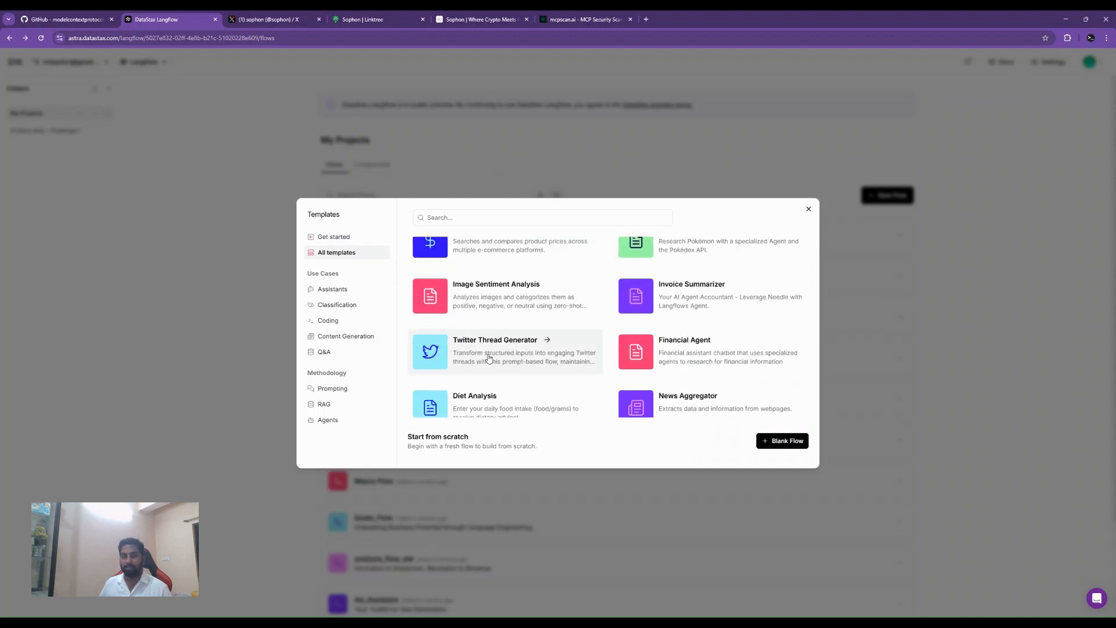
click(544, 361)
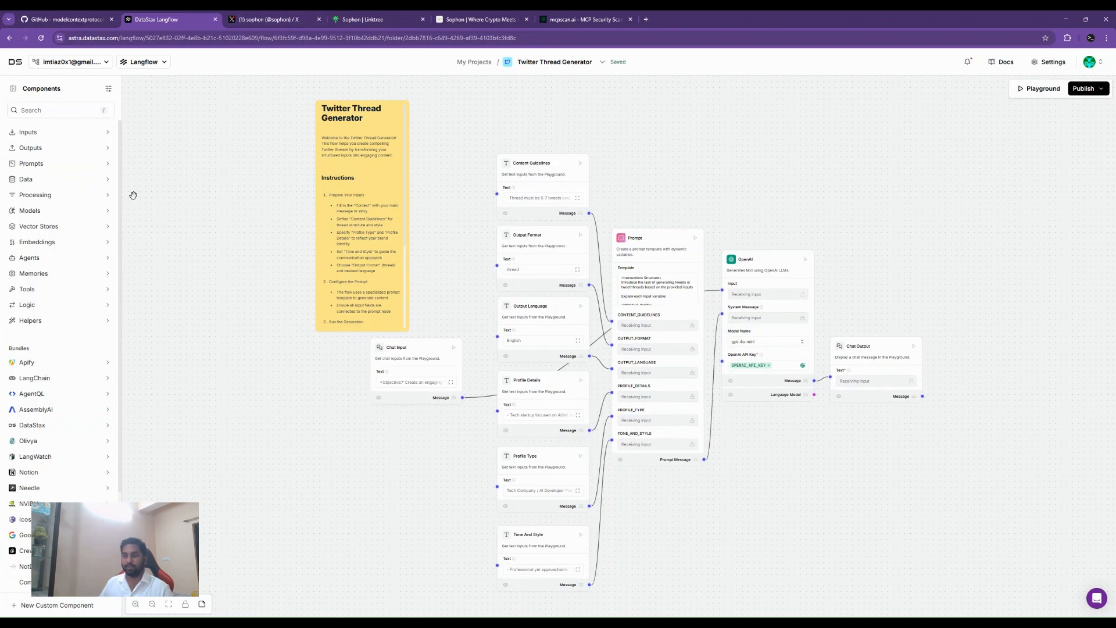
click(35, 109)
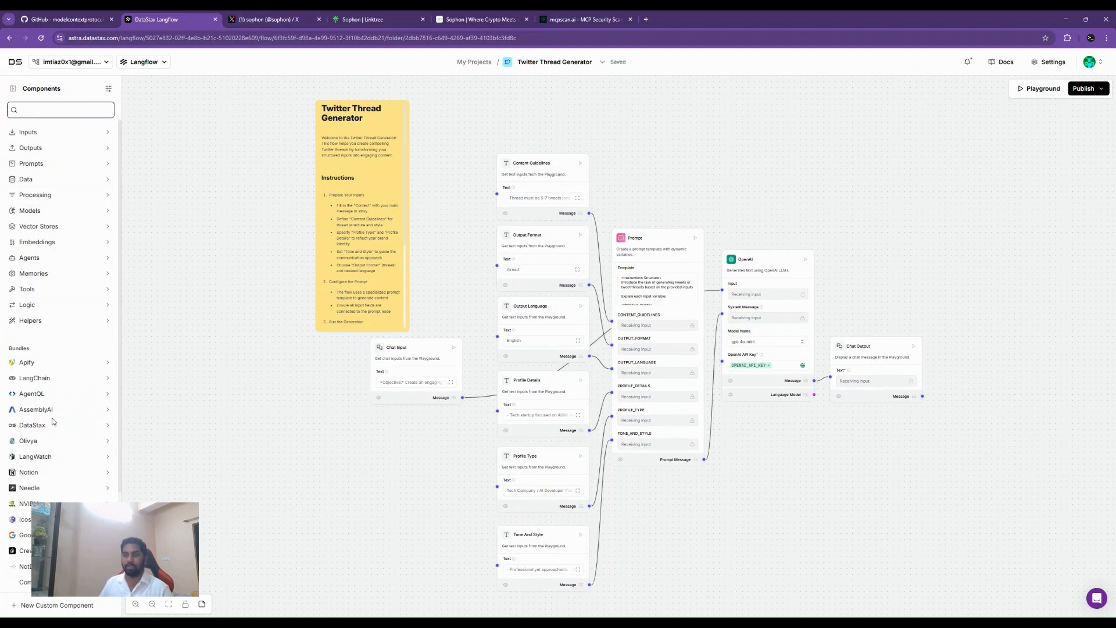
Replace the Chat Input text with "Craft a compelling Twitter thread that unveils Sophon's unique vision and progress as a decentralized intelligence layer for Web3."
scroll(312, 406, up, 3)
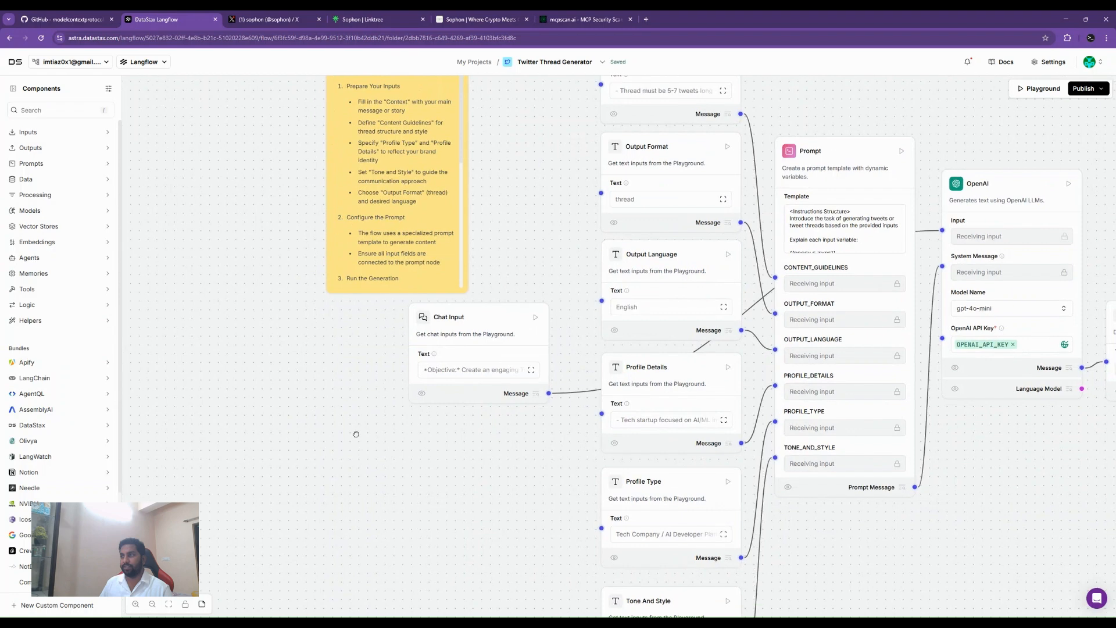
drag(312, 406, 102, 377)
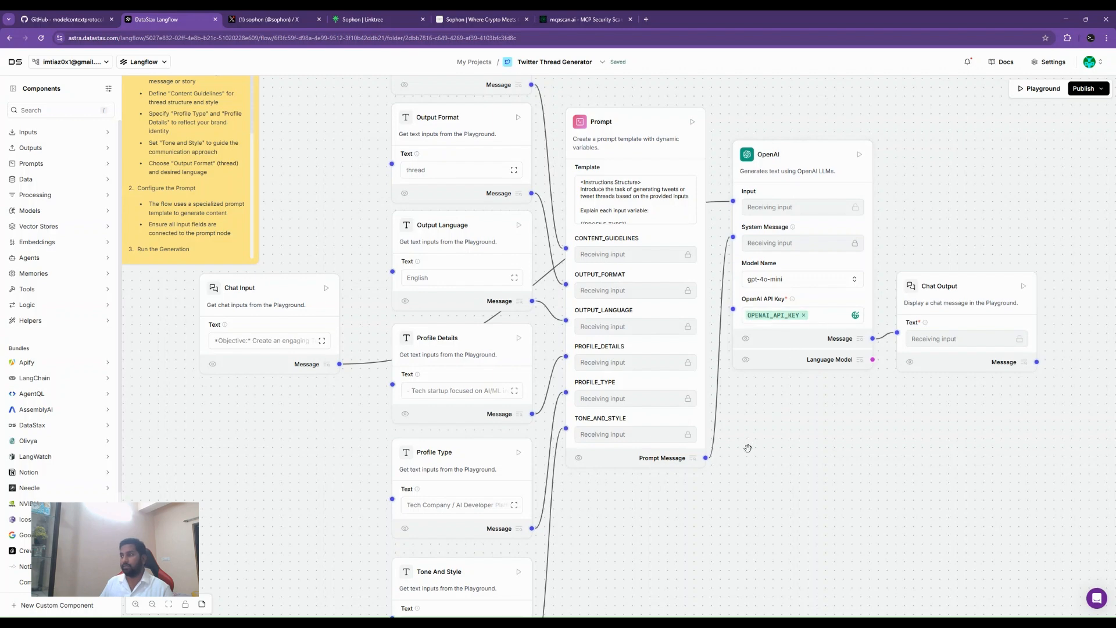
scroll(747, 448, down, 1)
scroll(498, 156, down, 1)
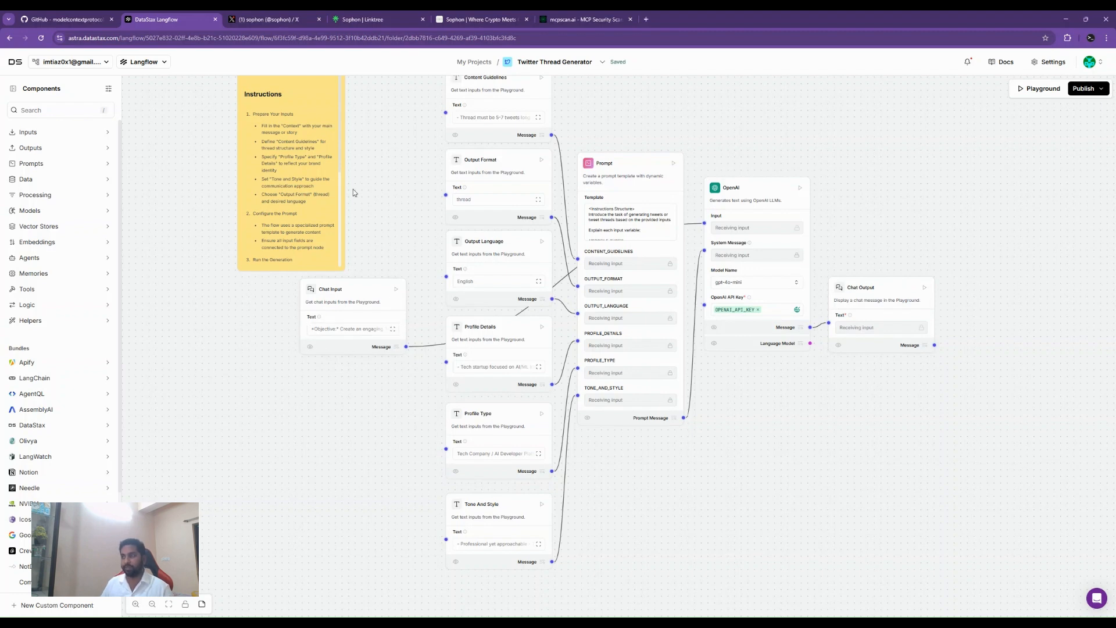
click(392, 329)
triple_click(173, 118)
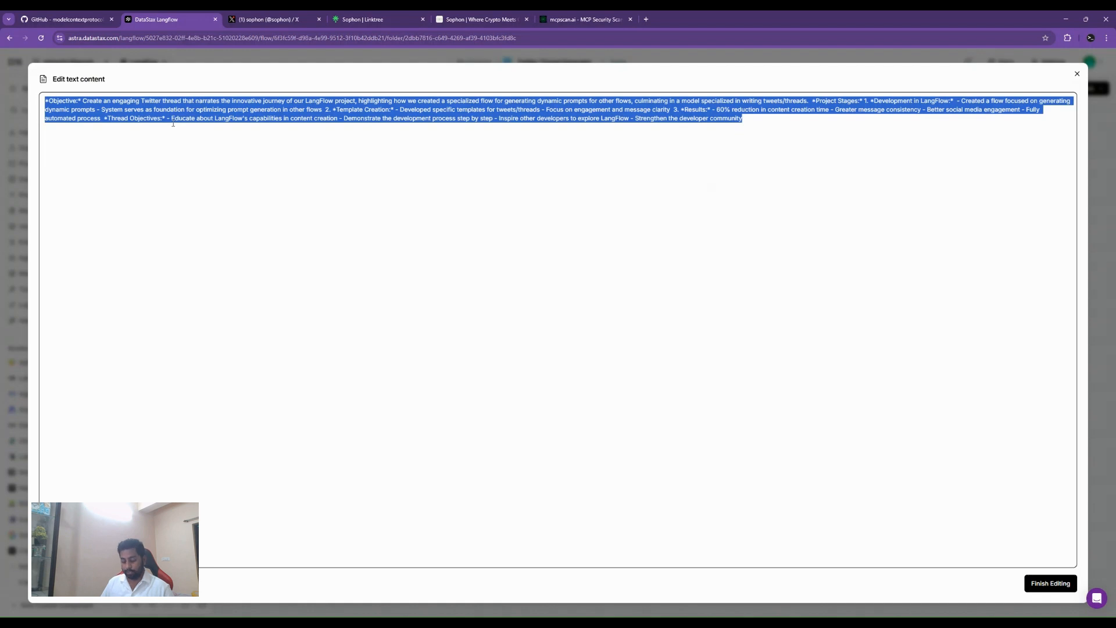
text(Craft a compelling Twitter thread that unveils Sophon's unique vision and progress as a decentralized intelligence layer for Web3.)
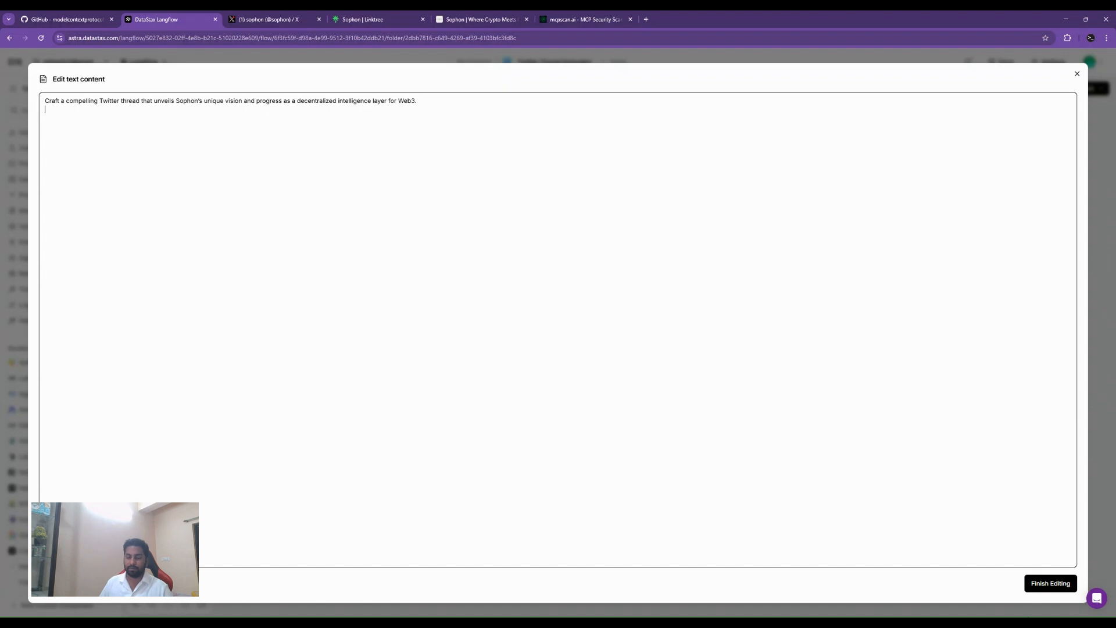
click(1049, 583)
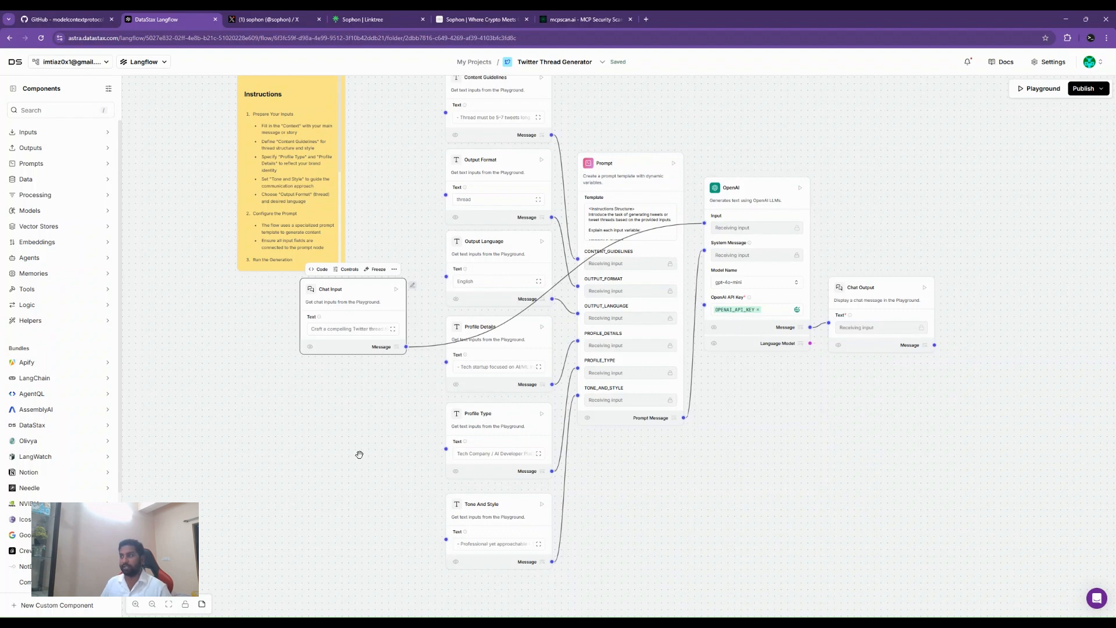
Run the flow through the Chat Output component and review the generated thread in its output and the Playground
drag(359, 454, 350, 492)
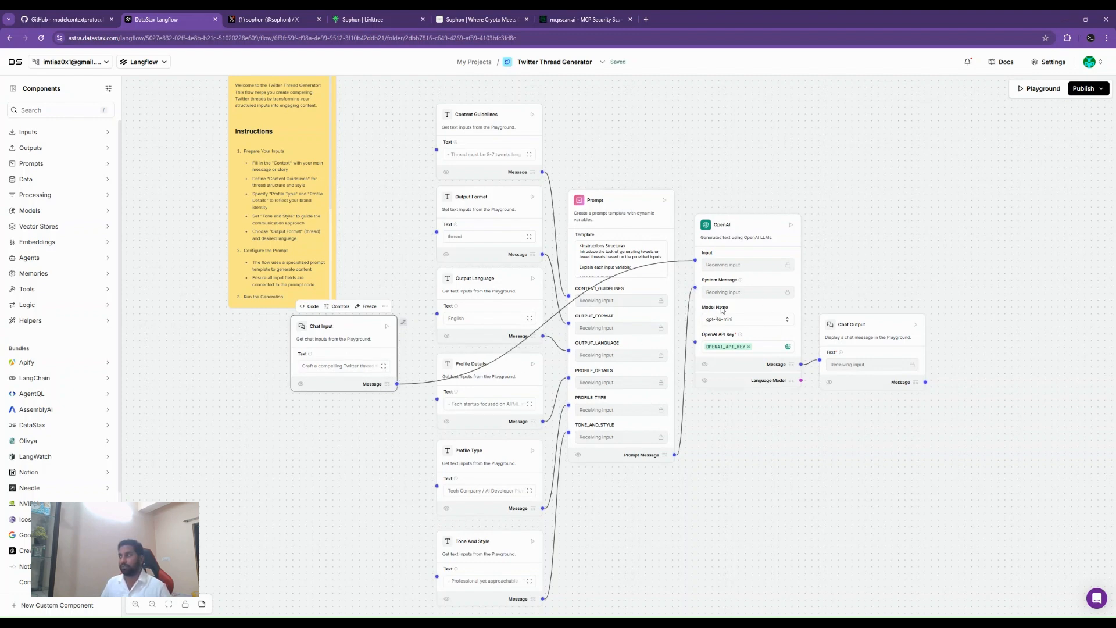
click(916, 325)
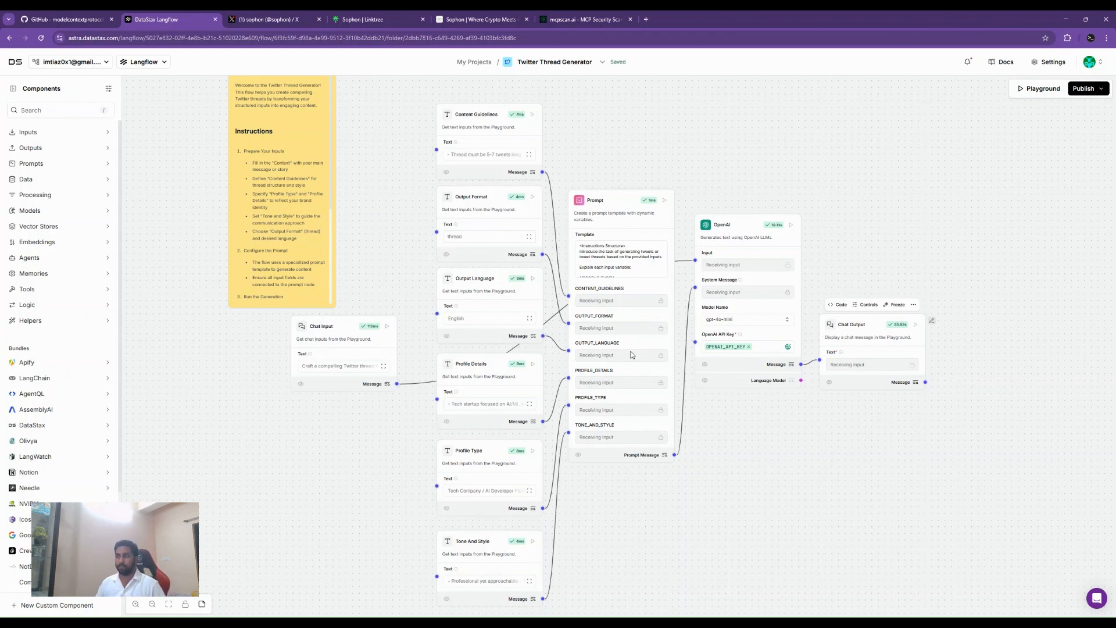
click(916, 383)
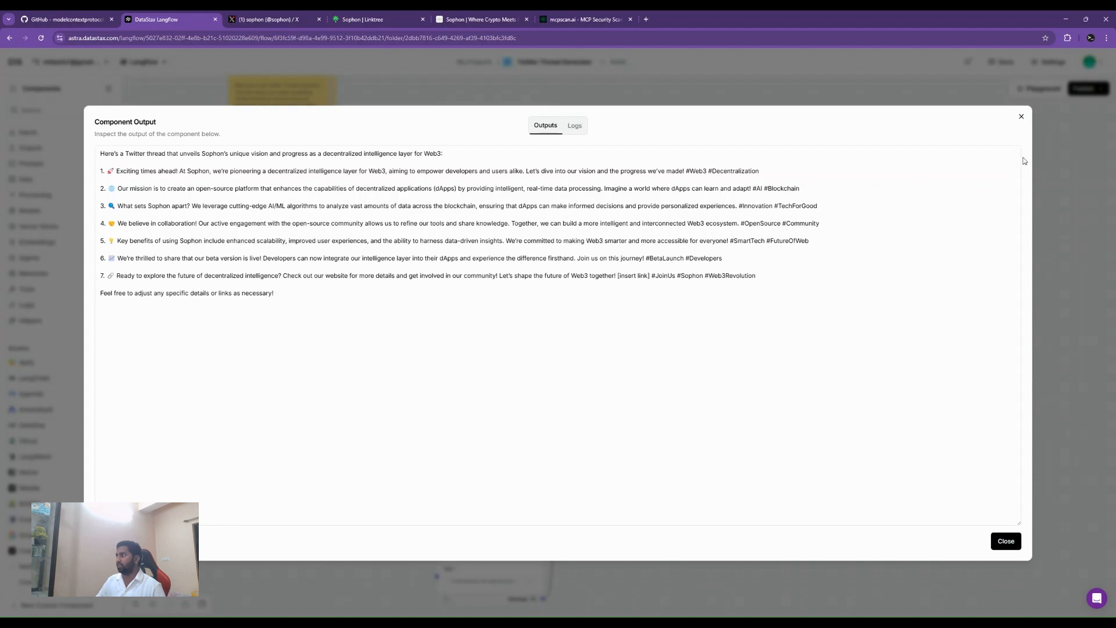
click(1022, 116)
click(1039, 88)
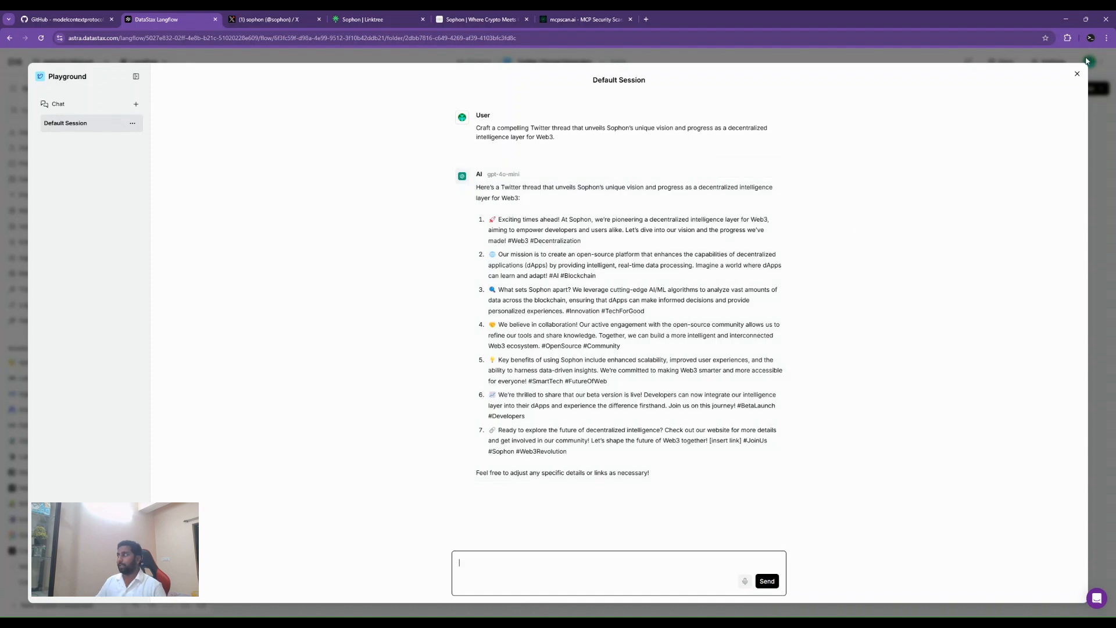
click(1078, 74)
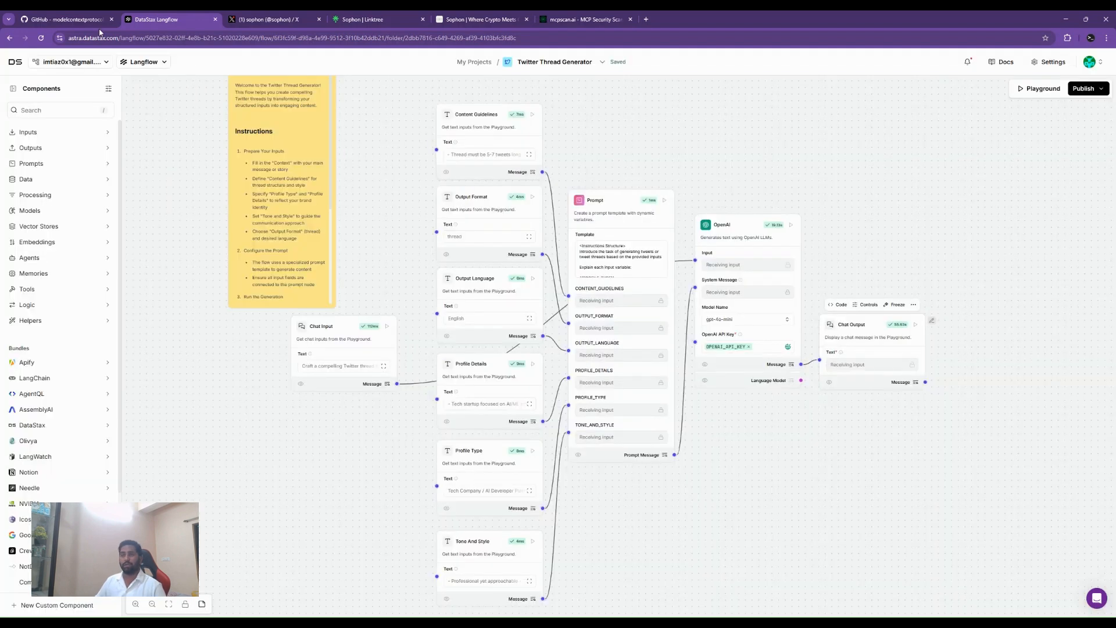
Create a new blank flow and place a Text Input component on its canvas
click(602, 61)
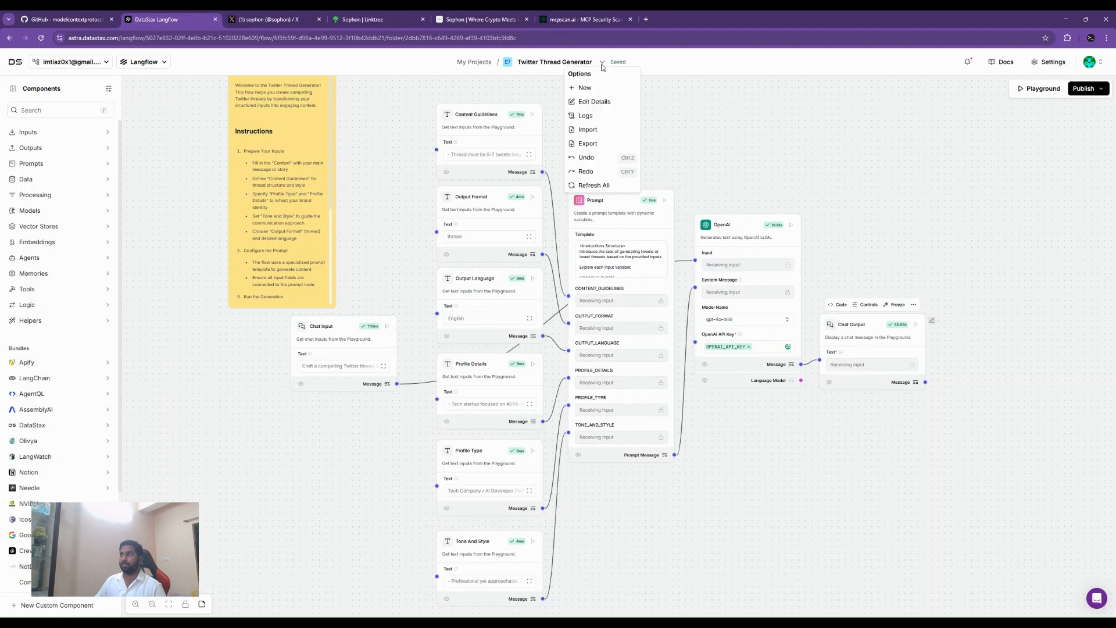
click(656, 224)
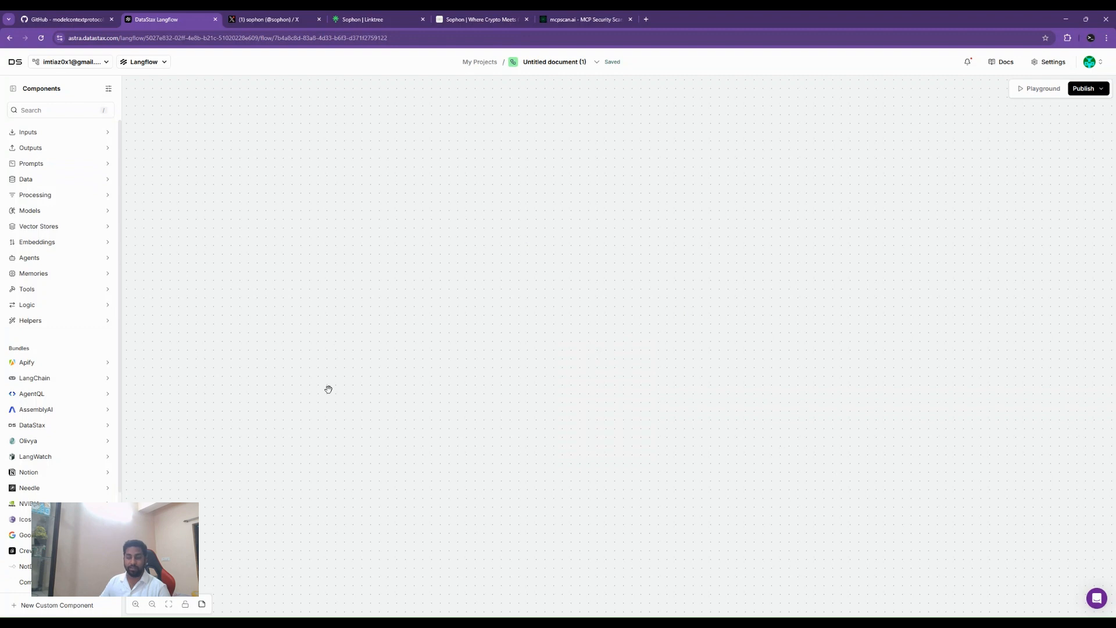
click(59, 136)
drag(40, 177, 231, 204)
Search the components for "agen" and place an Agent component beside the Text Input
click(60, 108)
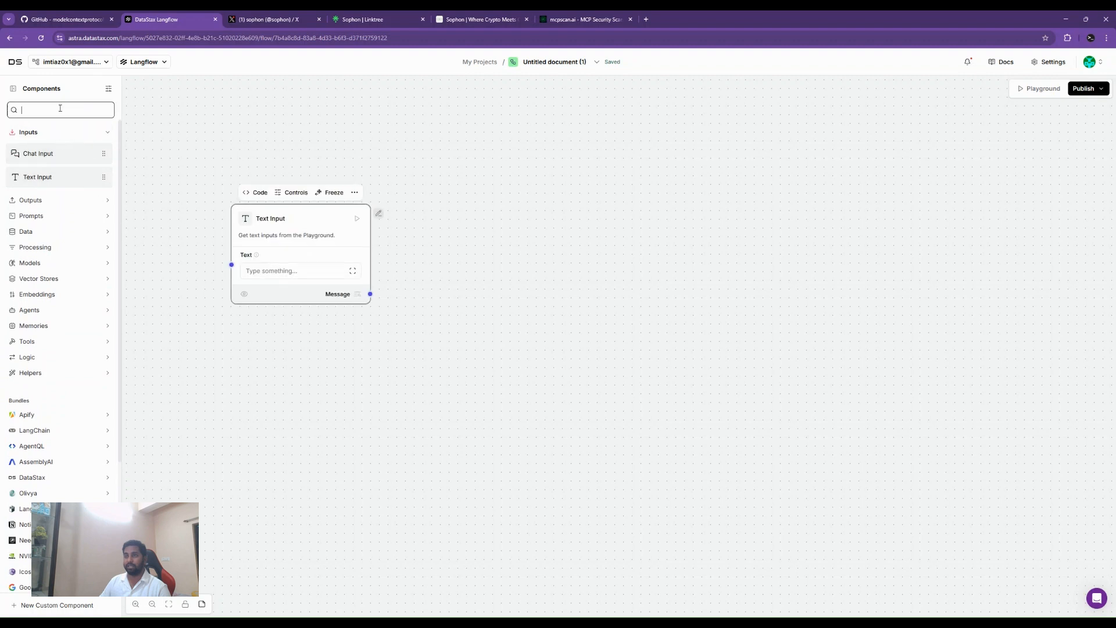
text(a)
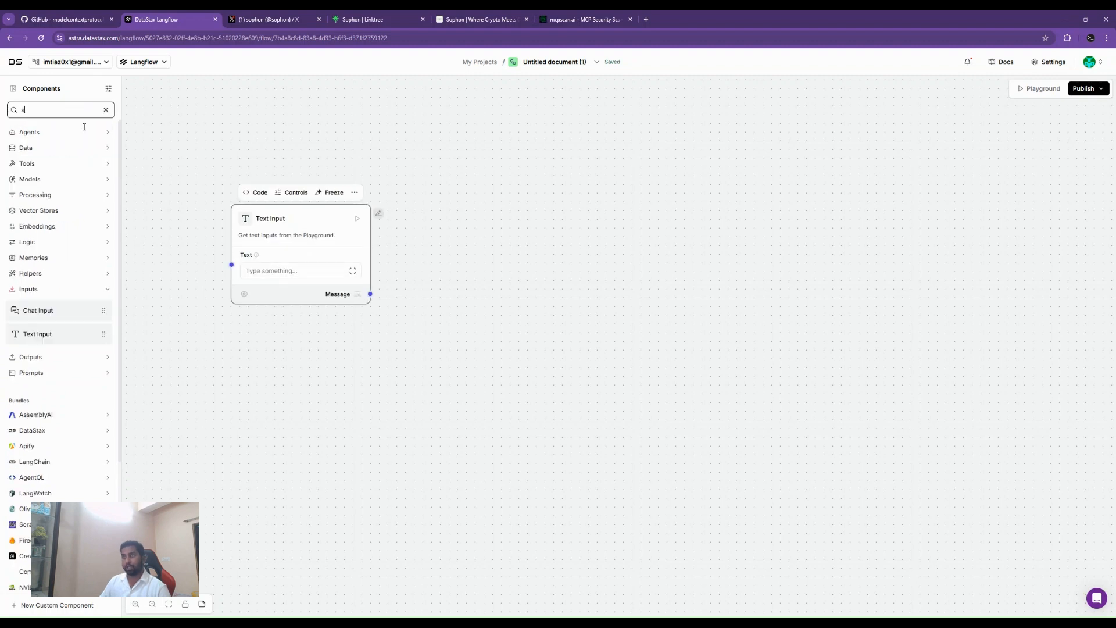
text(gem)
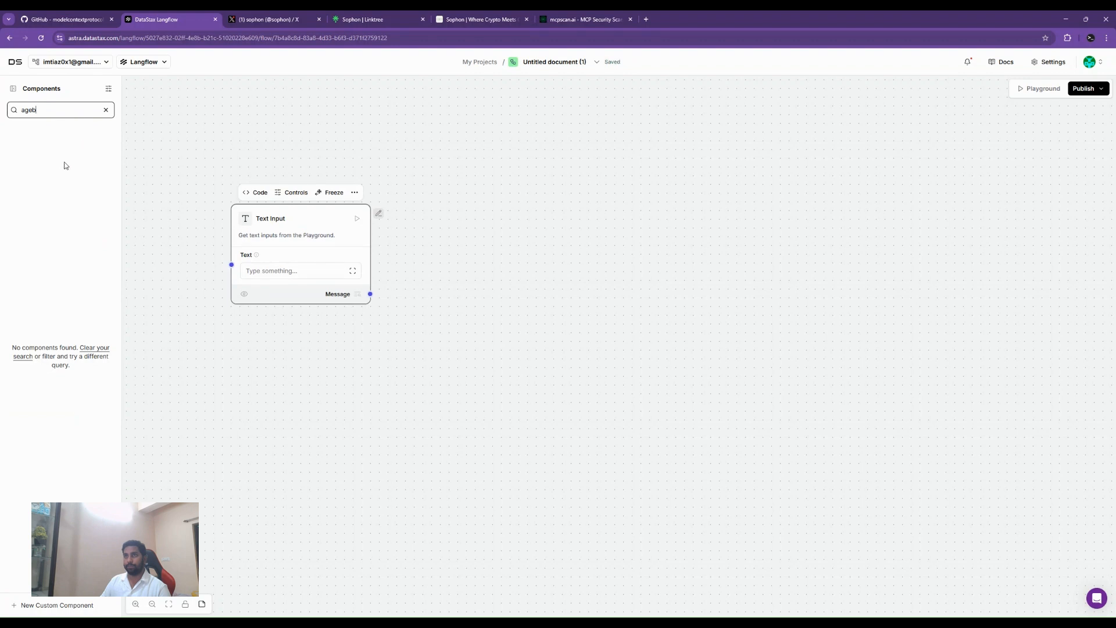
key(BackSpace)
text(n)
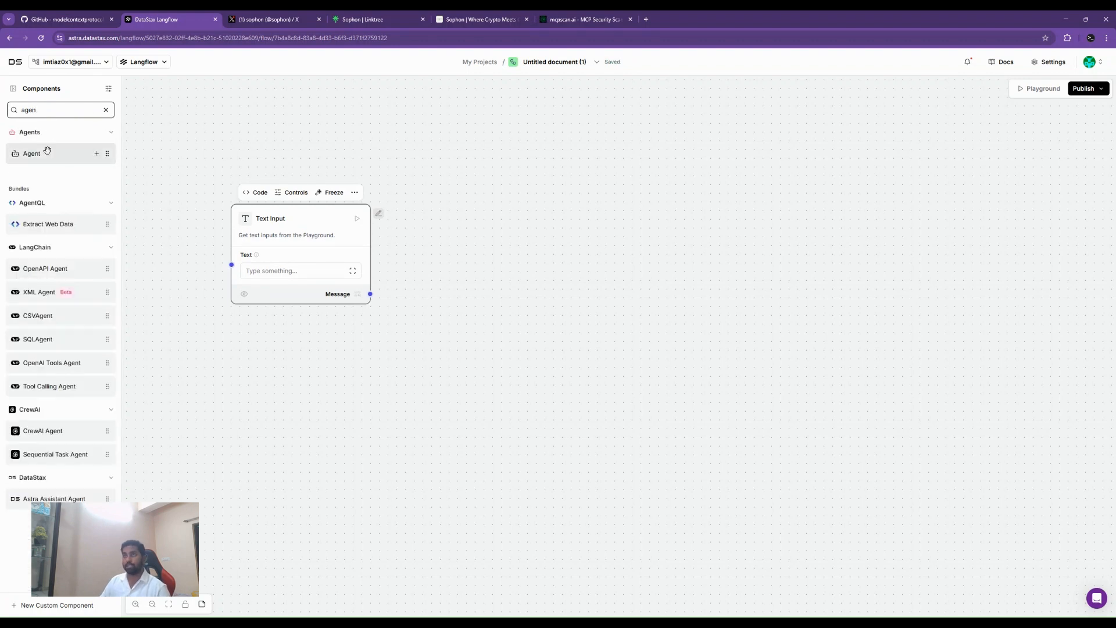
drag(67, 152, 465, 205)
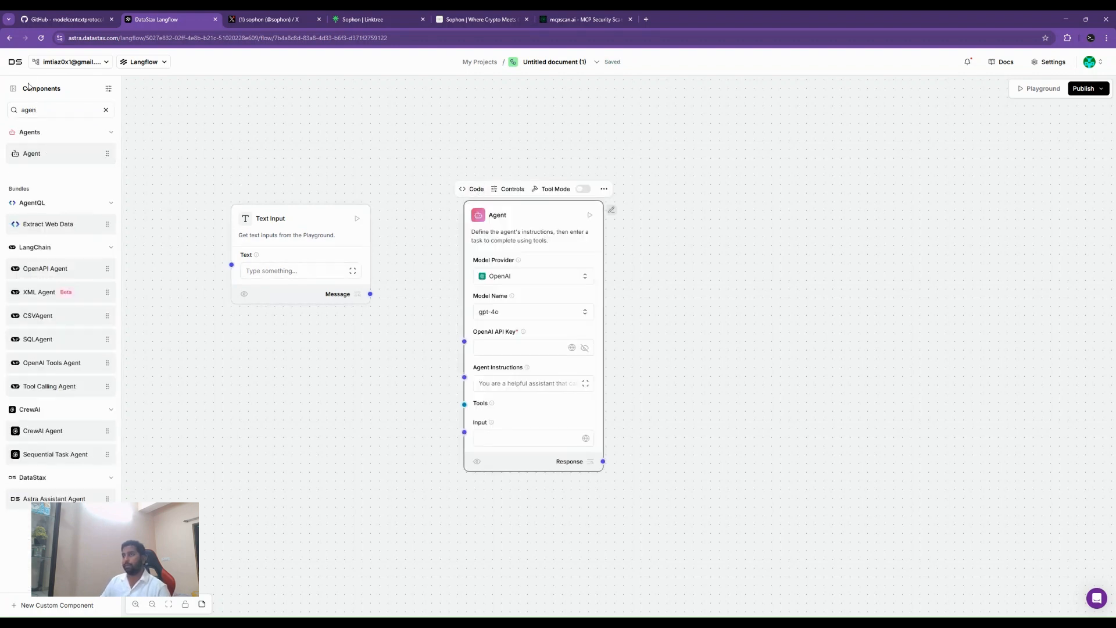
Search the components for "mcp" and place an MCP Server component above the Text Input
click(33, 111)
double_click(33, 111)
text(m)
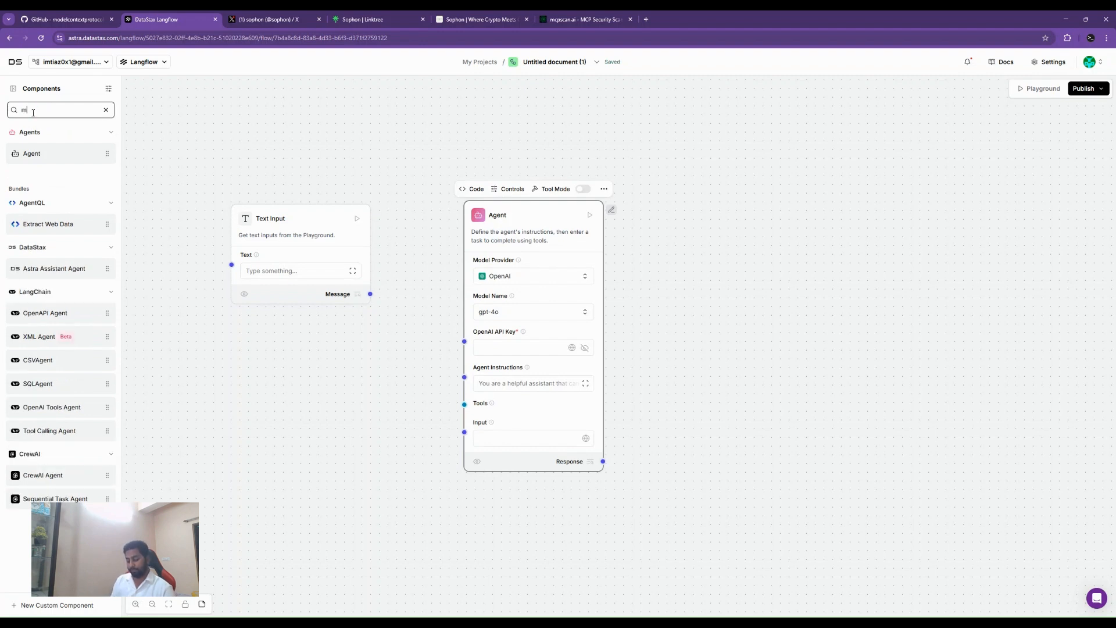
text(cp)
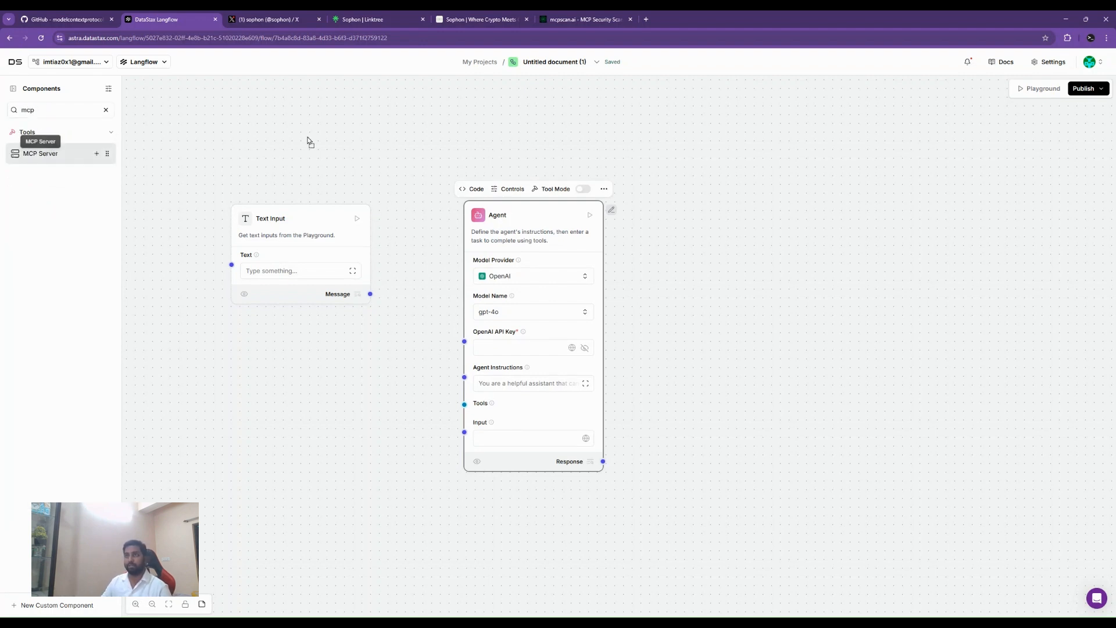
drag(293, 104, 294, 104)
Arrange the Text Input below the MCP Server and connect its Message output to the Agent's Input
drag(275, 209, 232, 365)
drag(328, 449, 464, 432)
drag(384, 111, 358, 143)
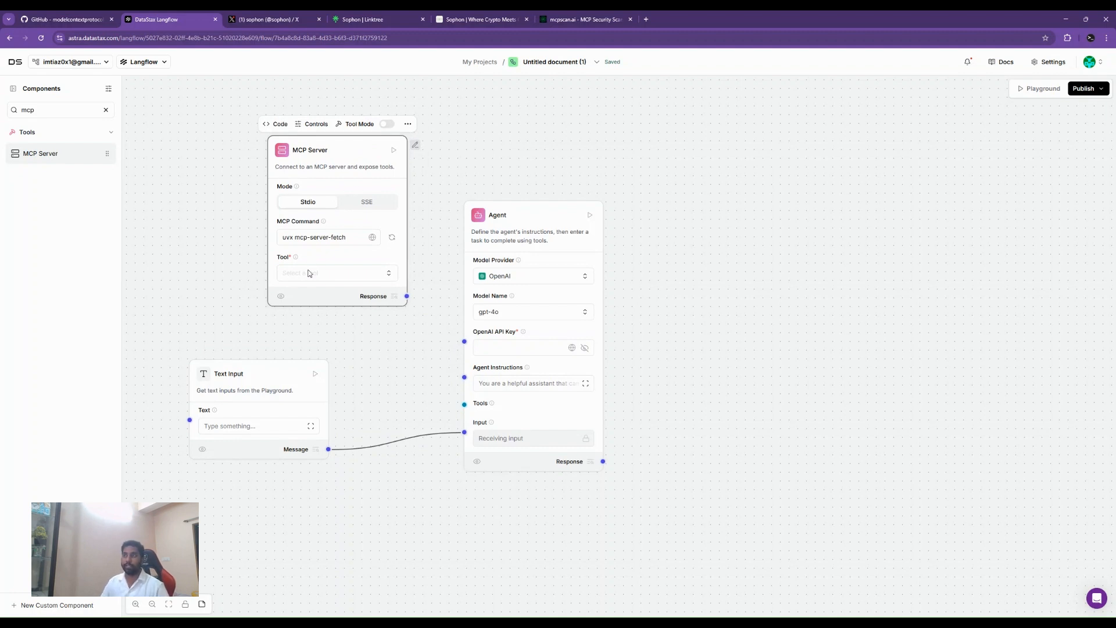
Switch to the GitHub modelcontextprotocol servers README and examine the available reference servers and official third-party integrations
click(313, 237)
click(57, 21)
scroll(267, 395, down, 2)
scroll(300, 322, up, 3)
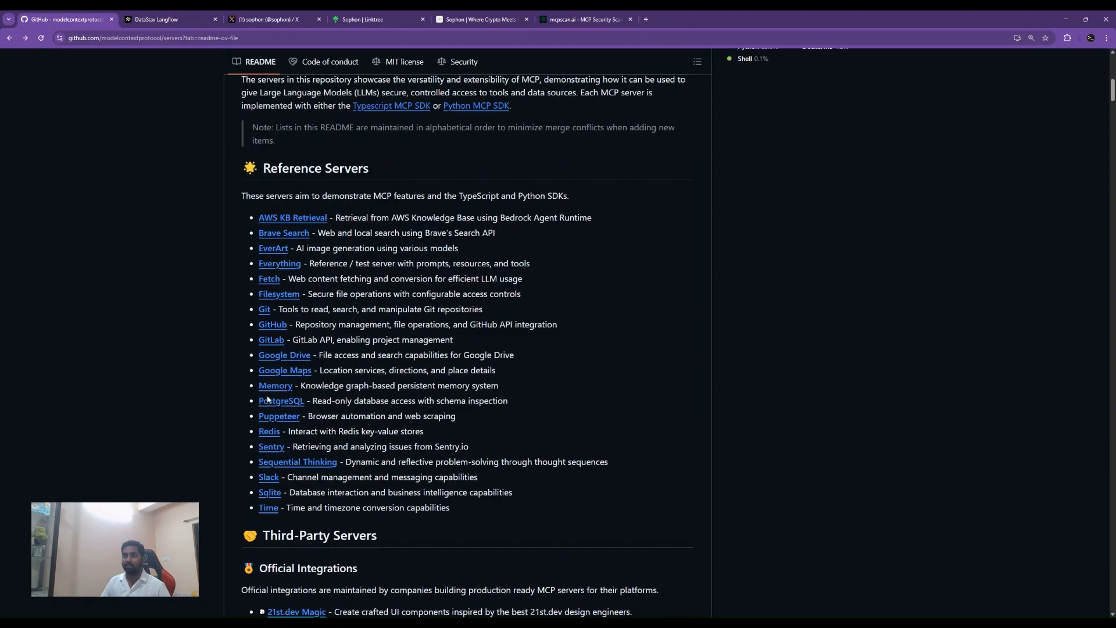
scroll(300, 321, down, 20)
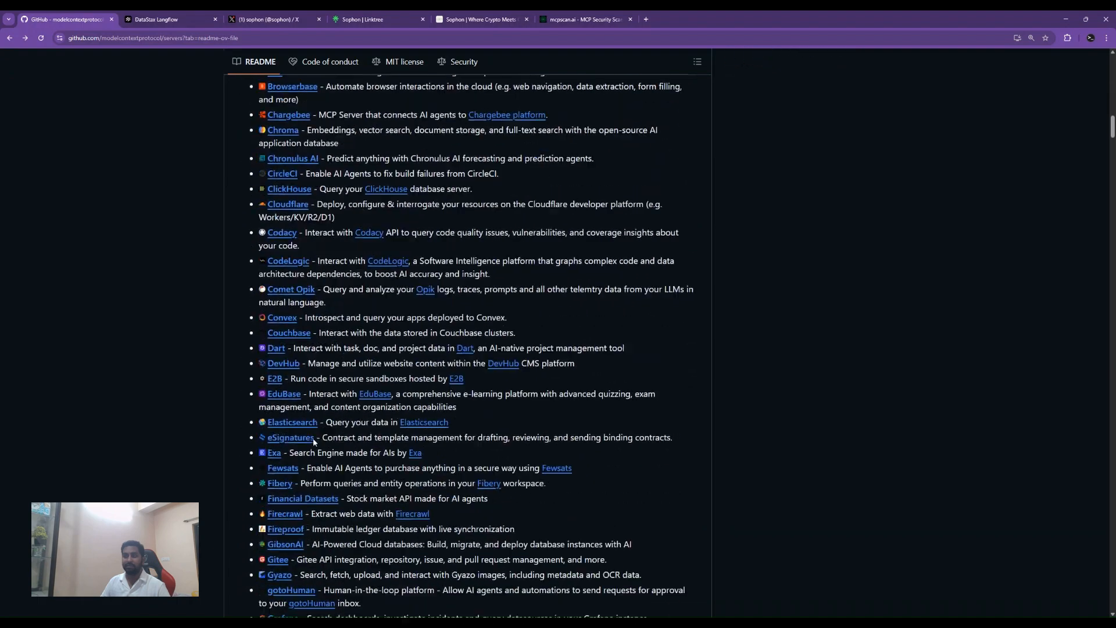
scroll(313, 437, up, 8)
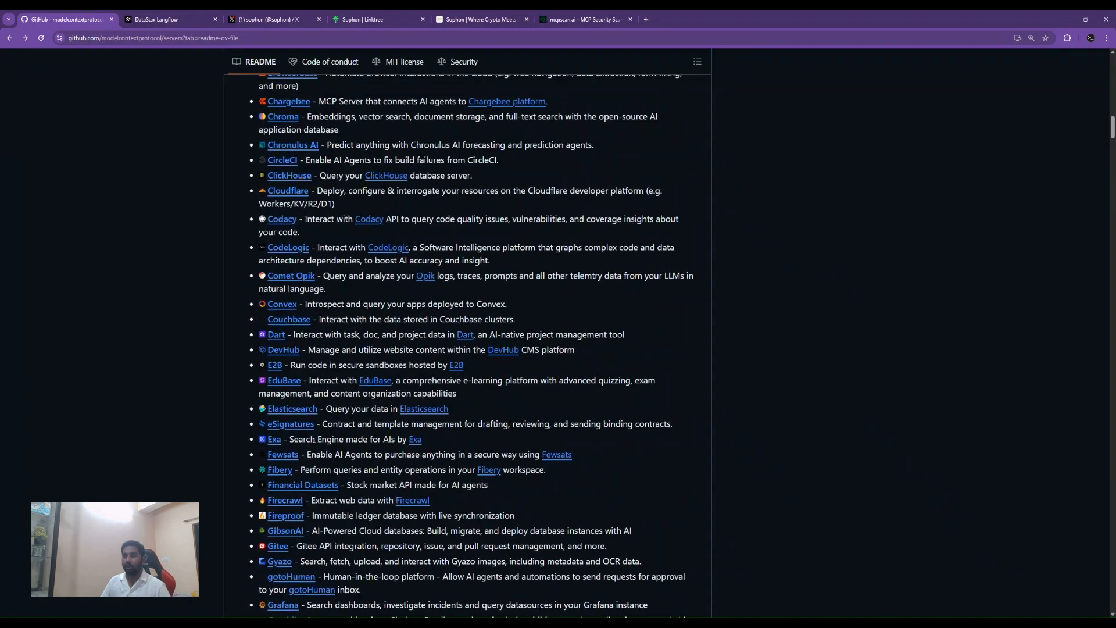
scroll(314, 439, up, 12)
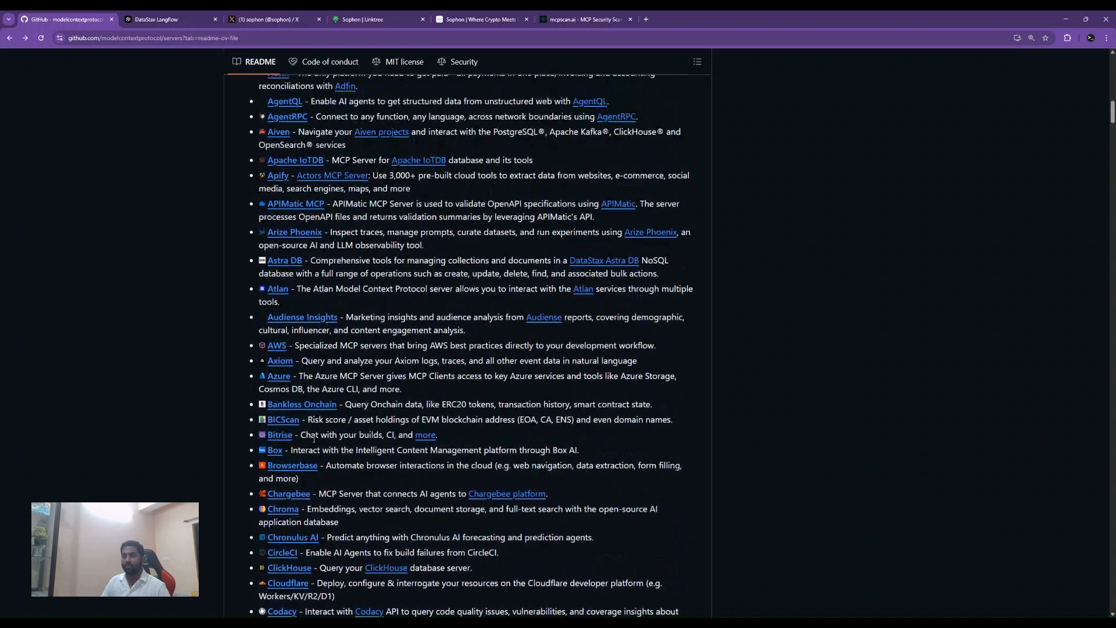
scroll(264, 405, up, 6)
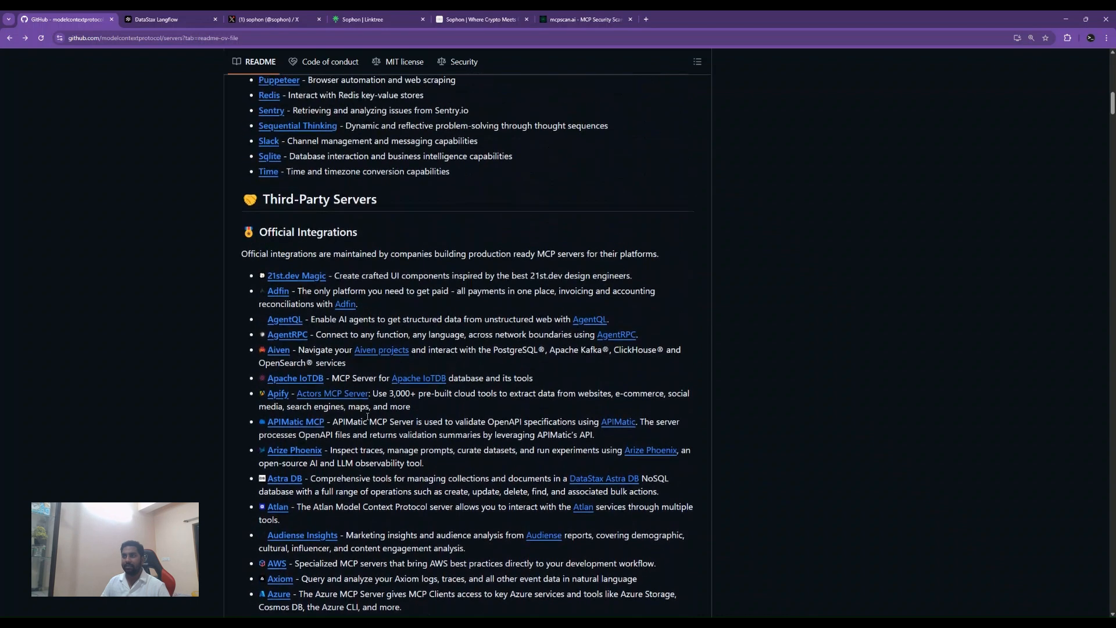
scroll(365, 476, down, 1)
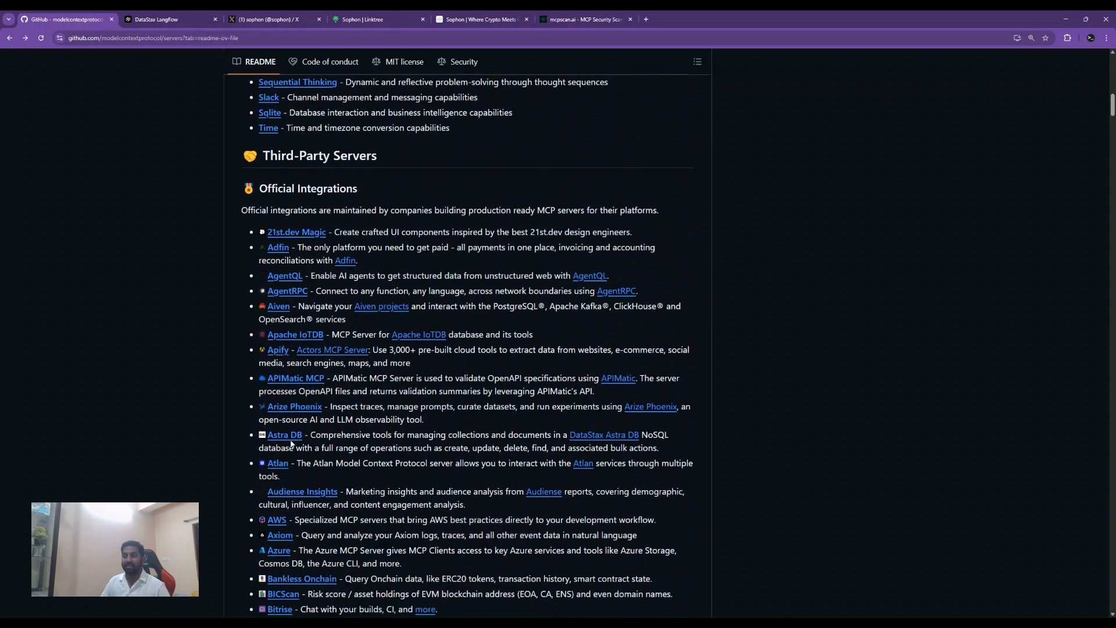
click(169, 19)
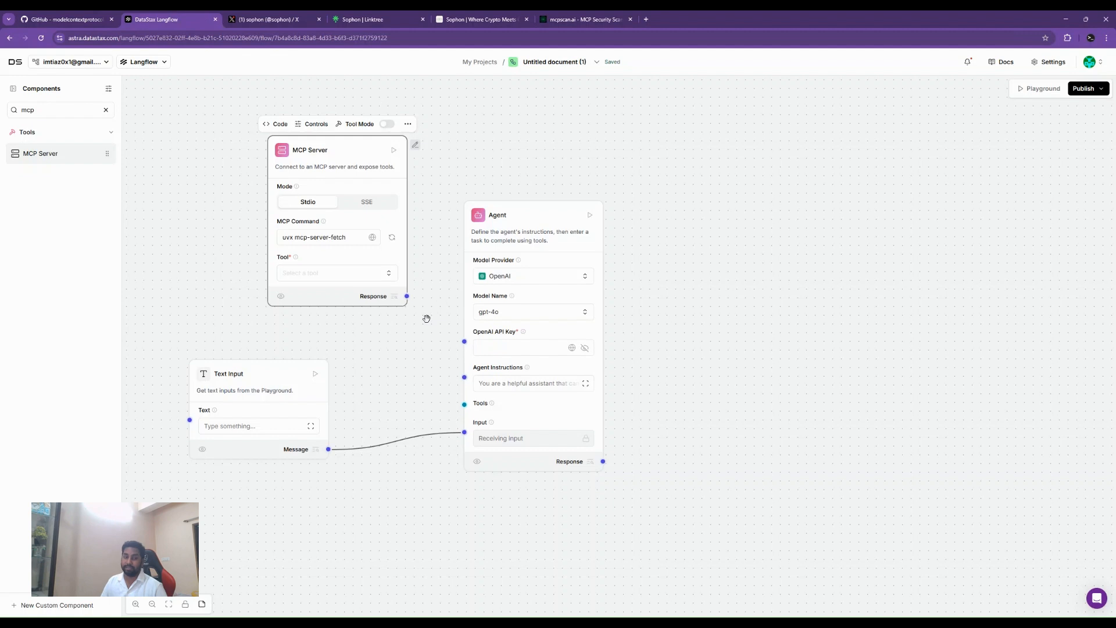
Switch the MCP Server component to the fetch tool after refreshing the tools of its uvx mcp-server-fetch command
click(392, 238)
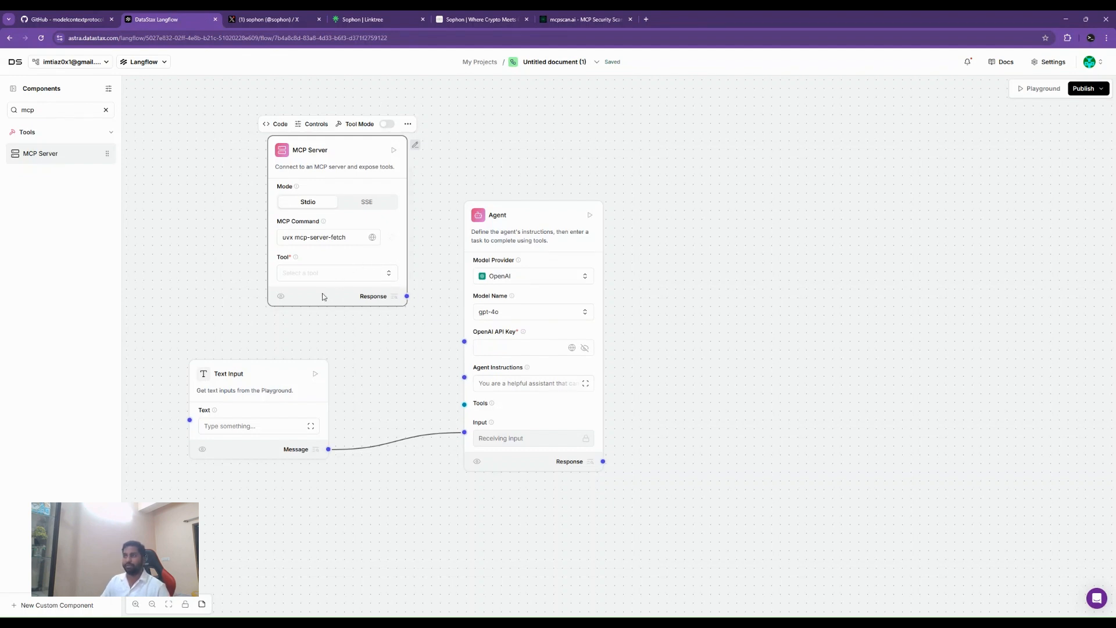
click(351, 276)
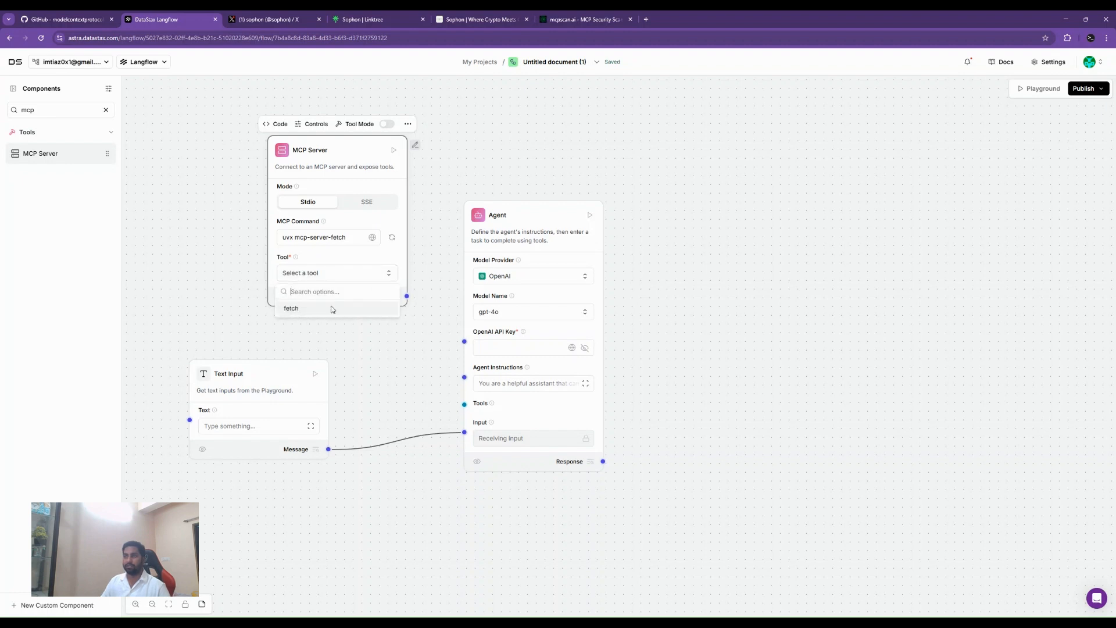
click(319, 315)
drag(407, 296, 449, 355)
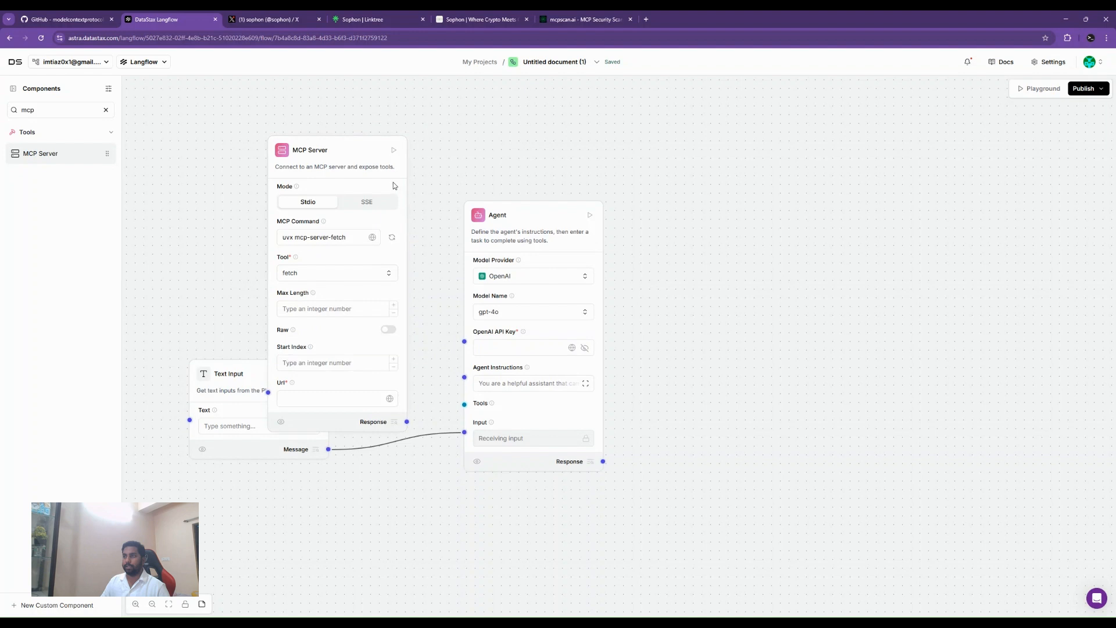
click(377, 149)
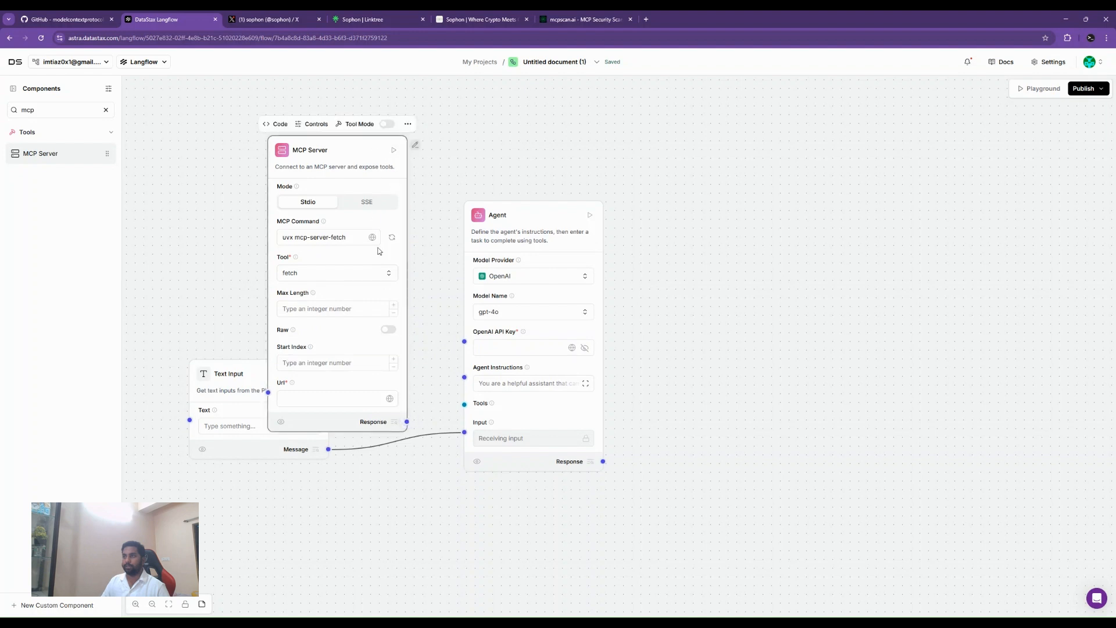
Turn on Tool Mode for the MCP Server component and connect its Toolset output to the Agent's Tools
click(387, 124)
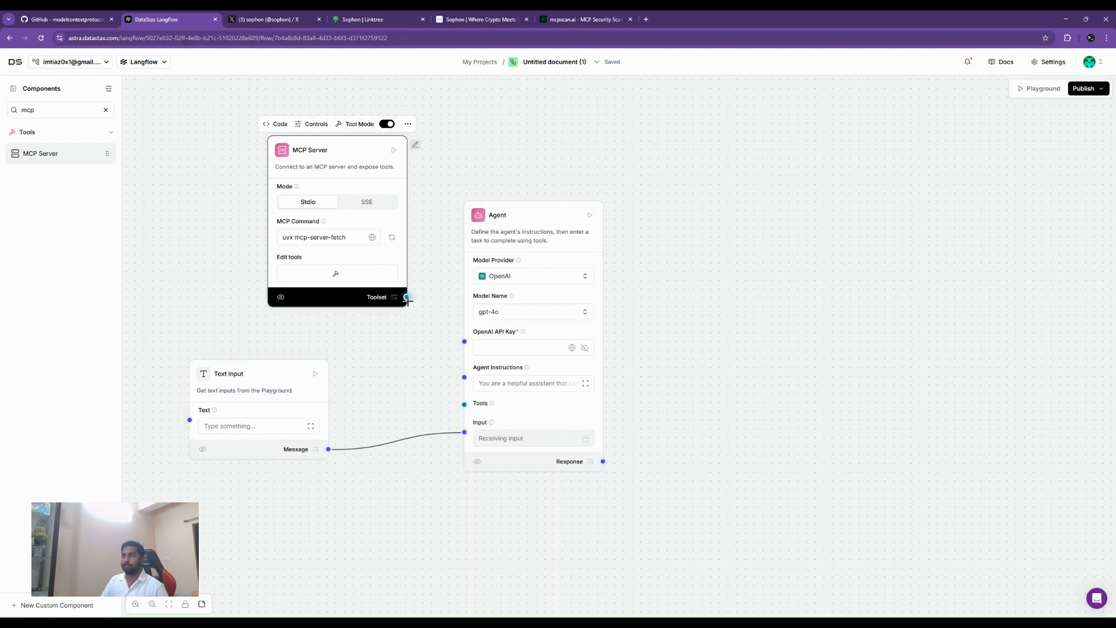
drag(407, 298, 465, 404)
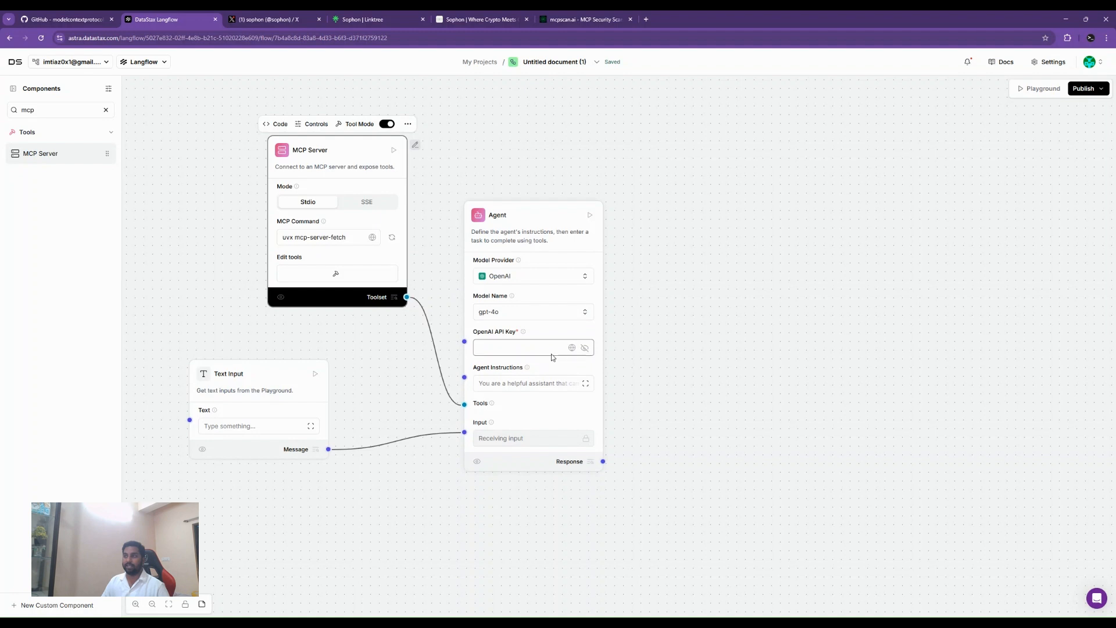
Set the Agent's model to gpt-4o-mini and assign the stored OPENAI_API_KEY variable as its OpenAI API key
click(562, 313)
click(570, 347)
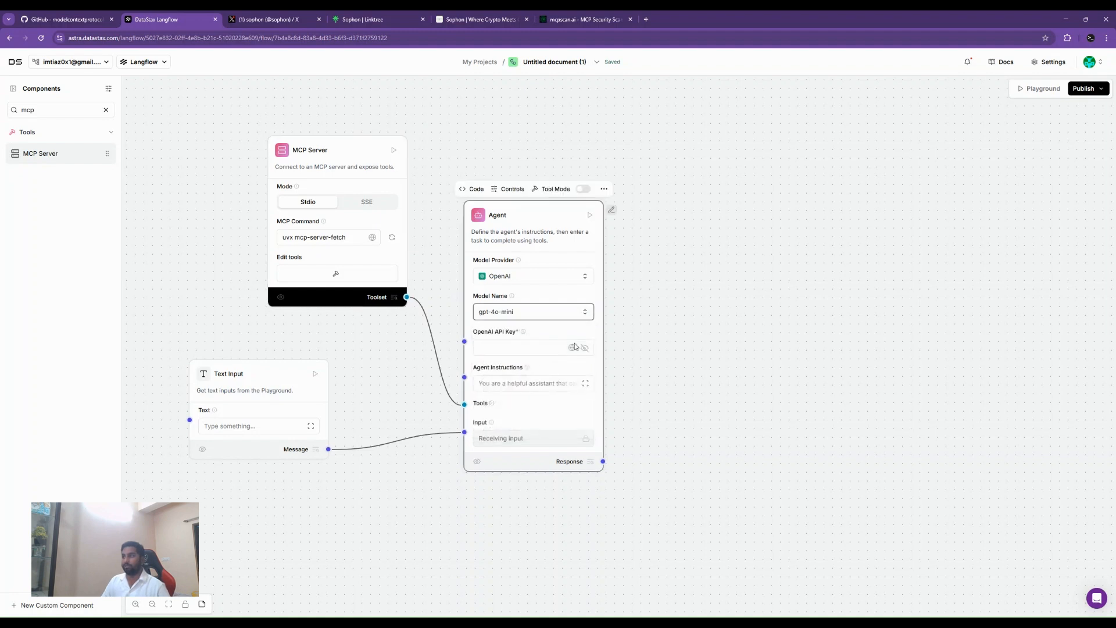
click(571, 348)
click(511, 401)
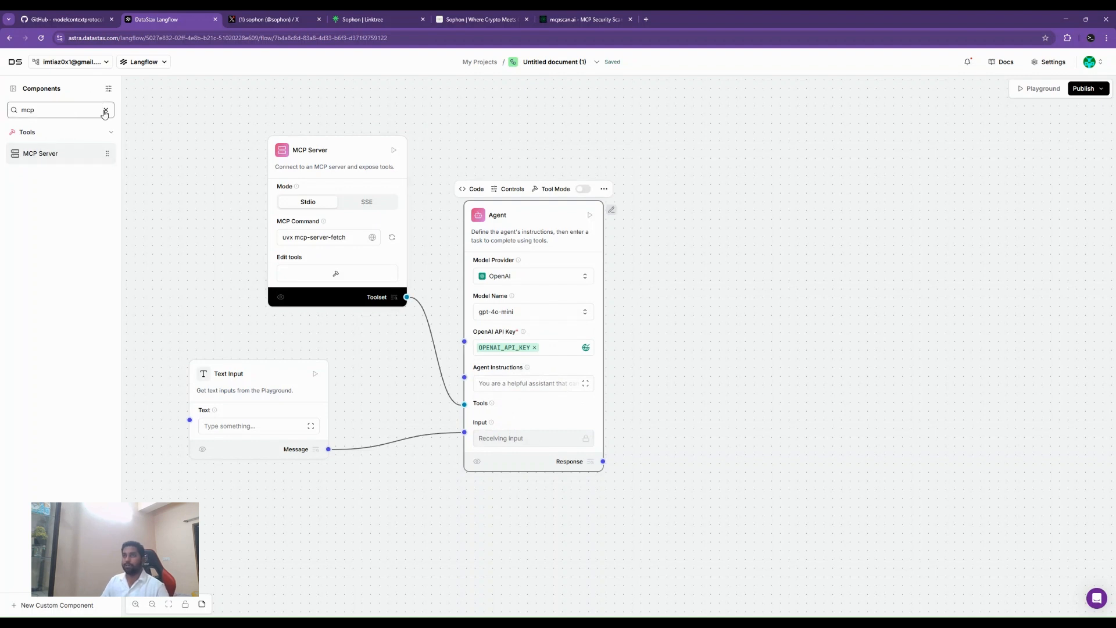
Clear the component search, place a Text Output beside the Agent and connect the Agent's Response to its Text input
click(105, 112)
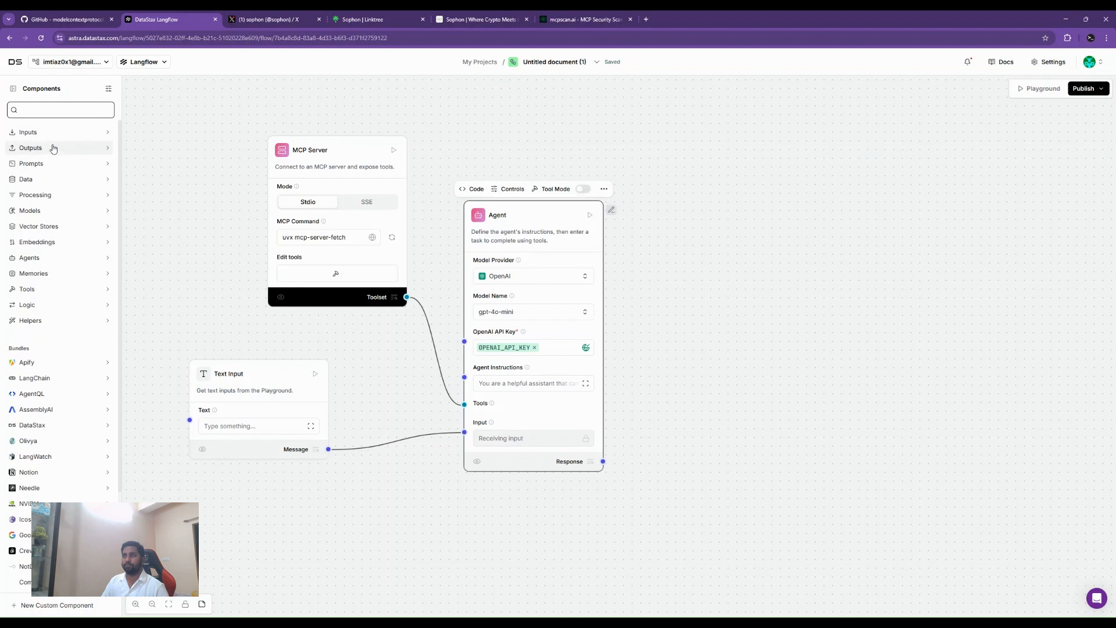
click(52, 148)
drag(48, 193, 690, 251)
drag(604, 461, 691, 313)
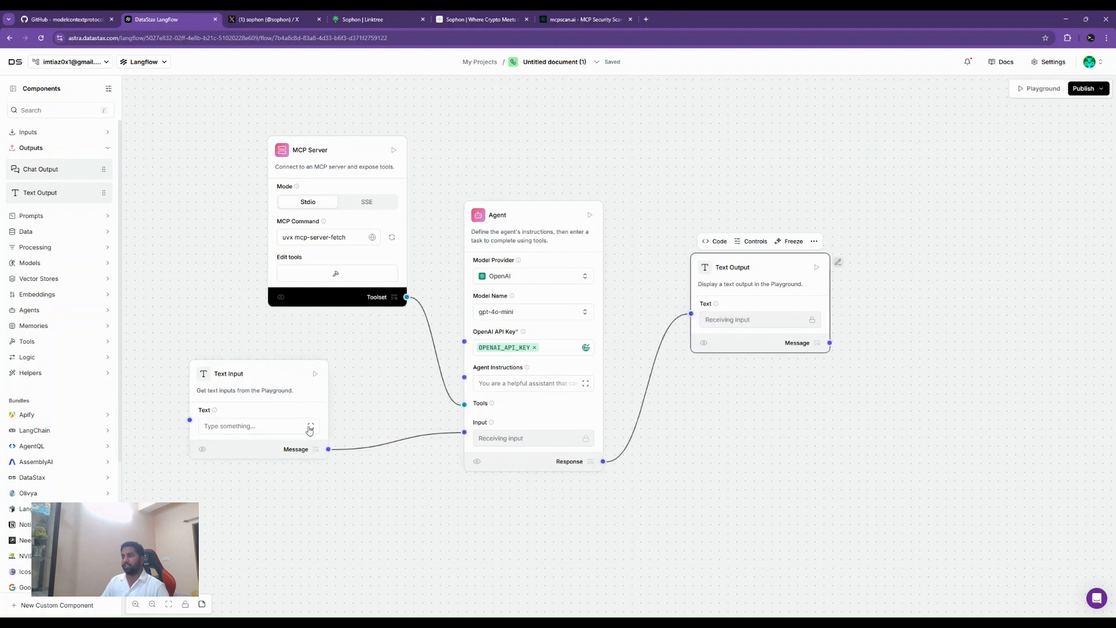
Start the Text Input's prompt with "create a twitter thread on sophon based on the info available in their website:"
click(304, 428)
click(311, 427)
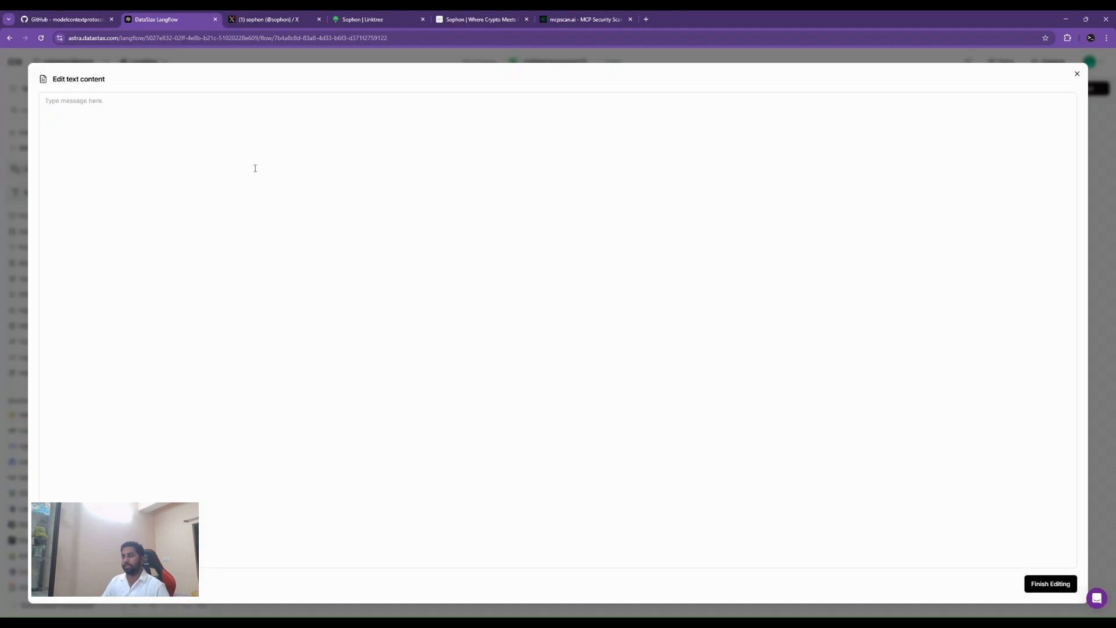
click(223, 136)
text(create a twitter th)
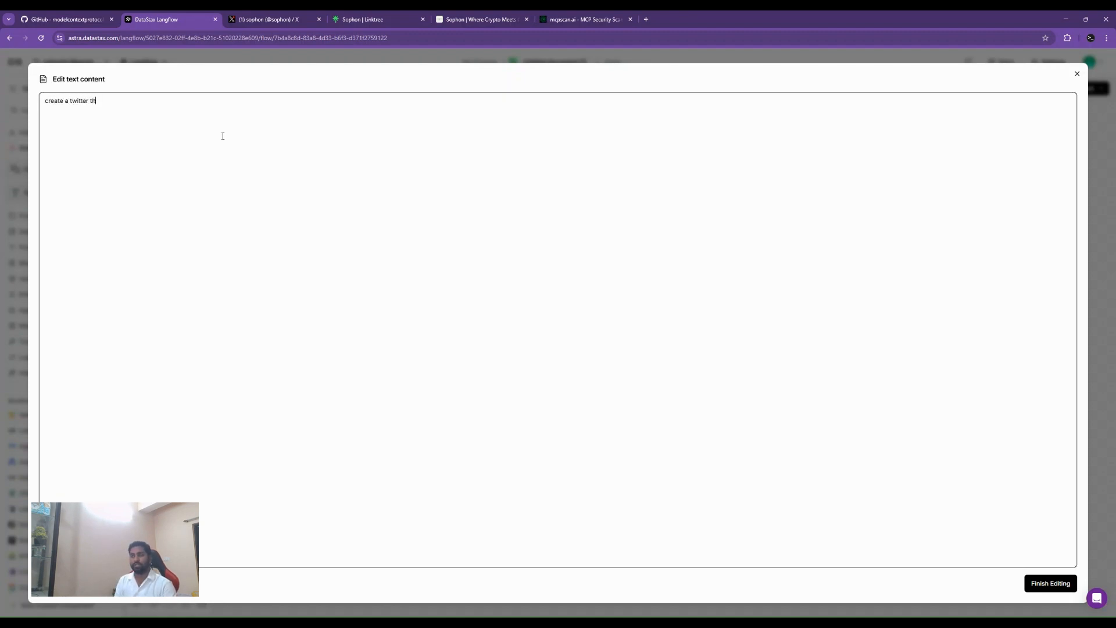
text(read on sophon based on the info available in the)
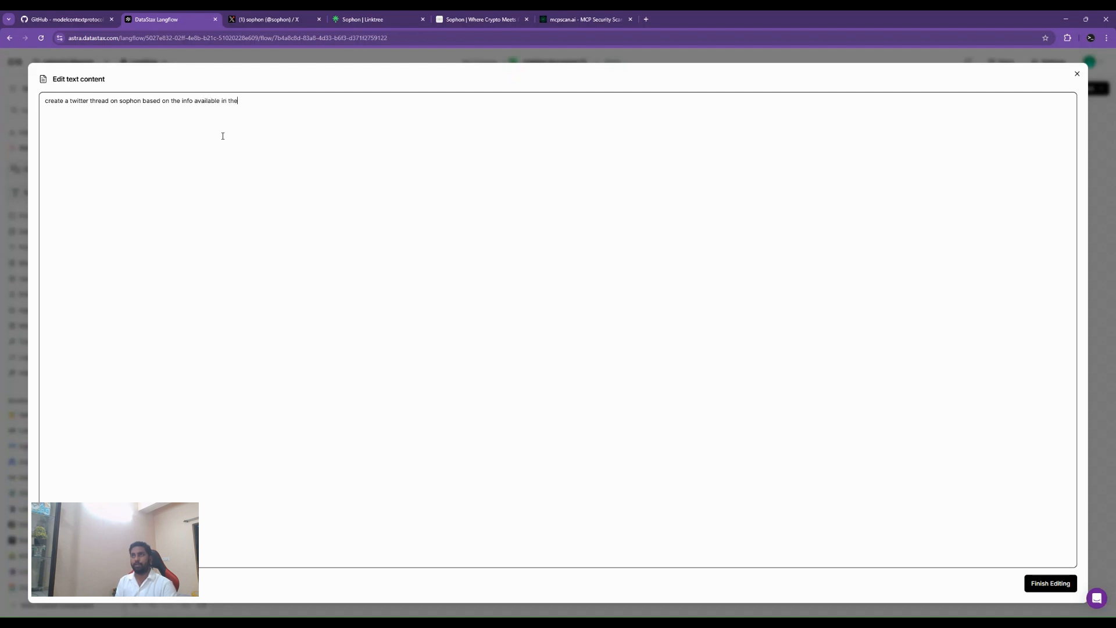
text(ite:)
Switch to the sophon.xyz website, copy its address and look through the page down to its backers, returning to Langflow
click(445, 15)
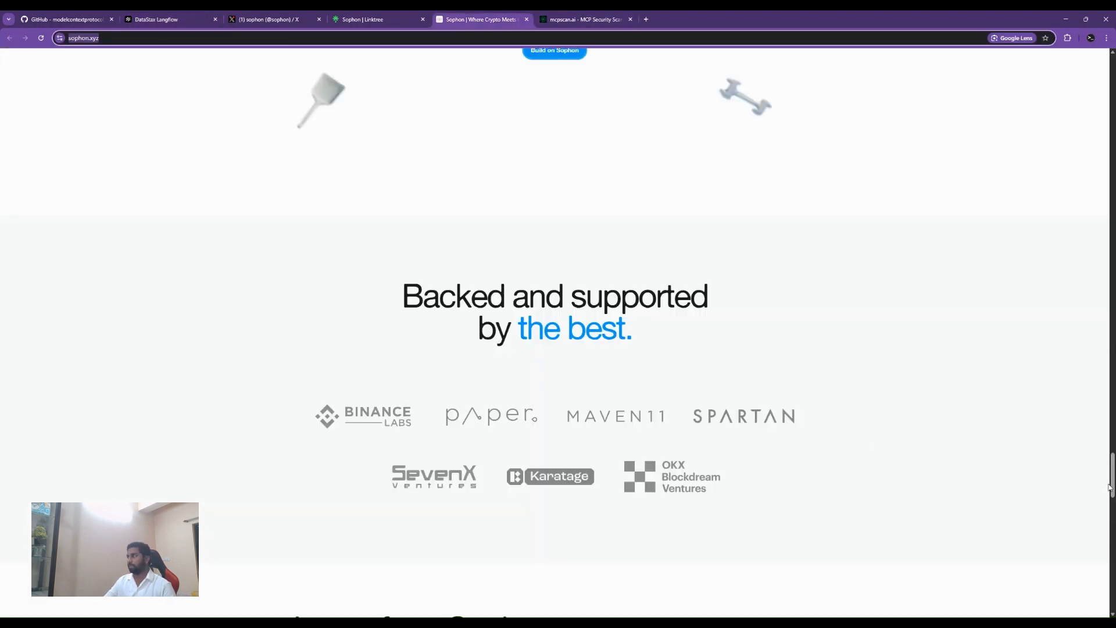
drag(1112, 486, 1100, 116)
scroll(292, 317, down, 10)
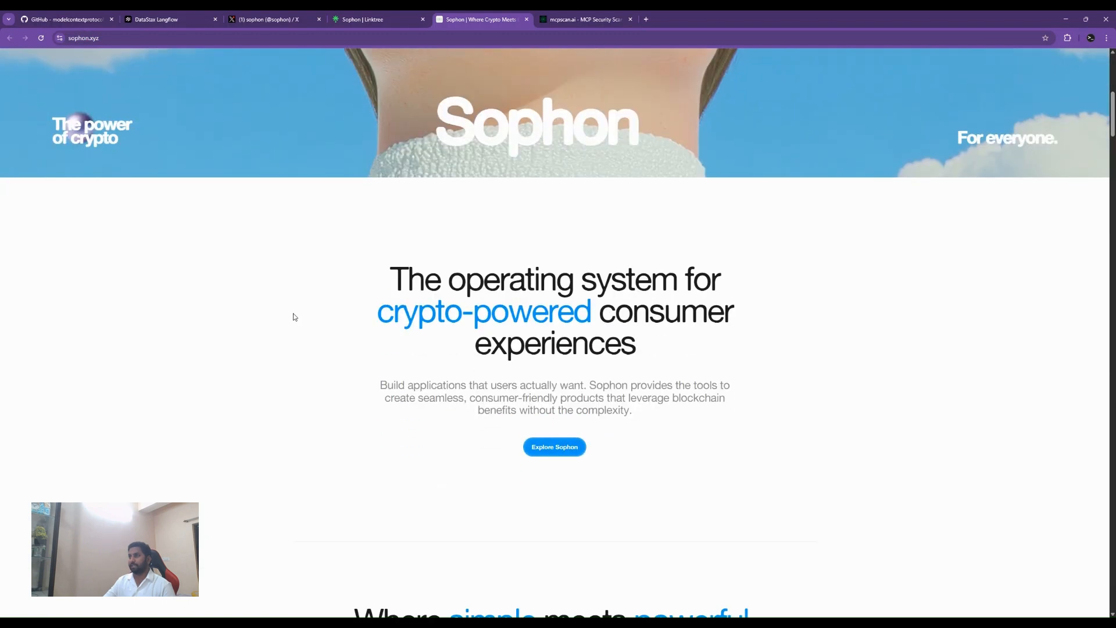
scroll(294, 318, down, 15)
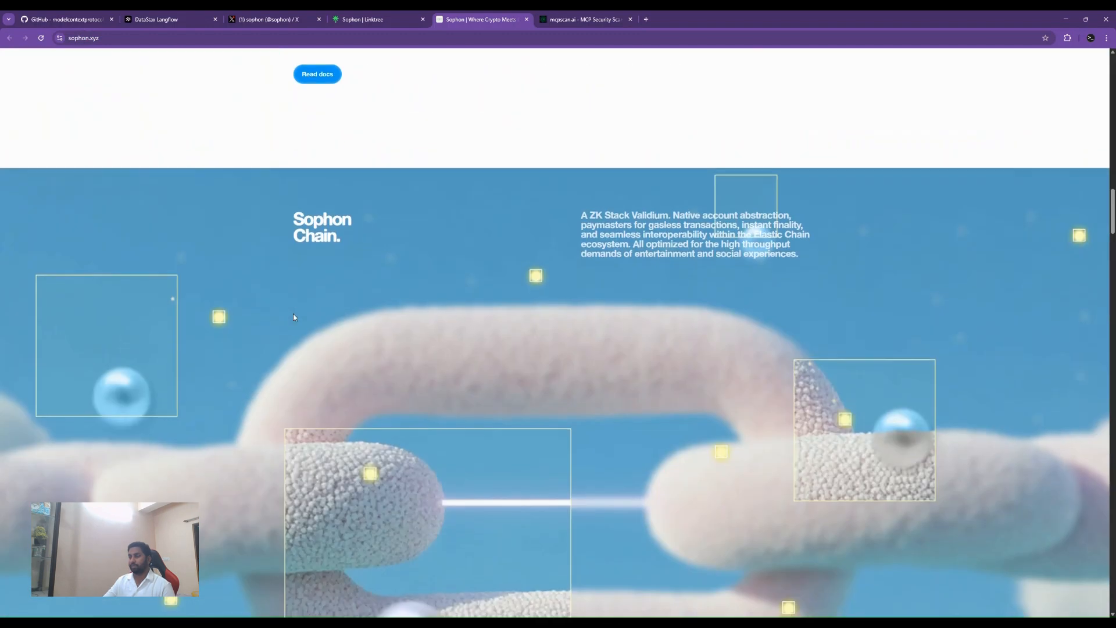
scroll(294, 317, down, 15)
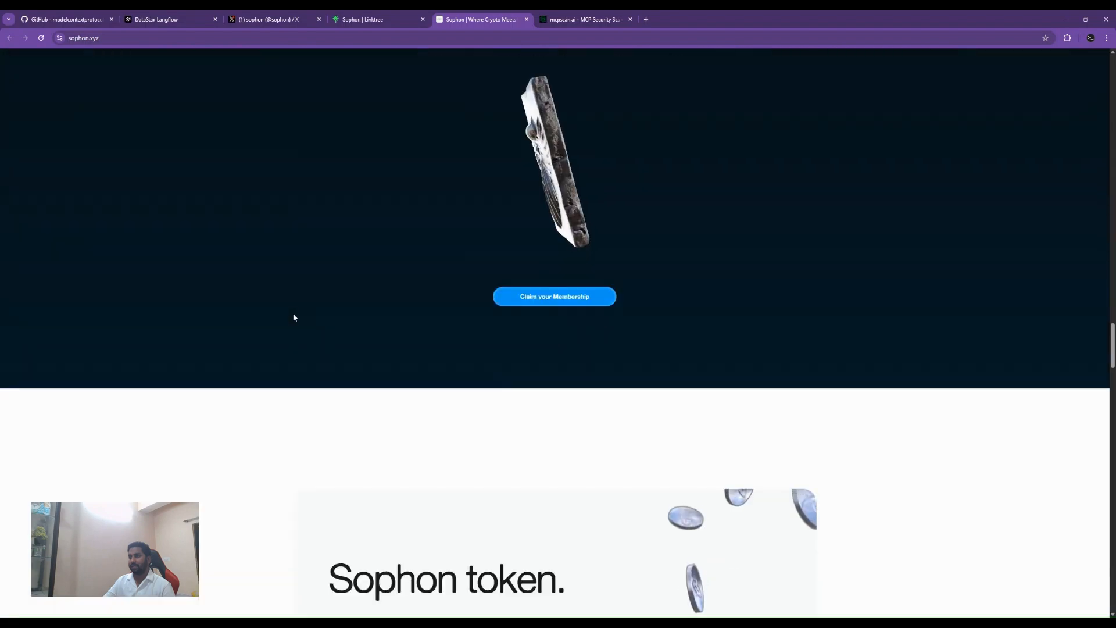
scroll(294, 318, down, 15)
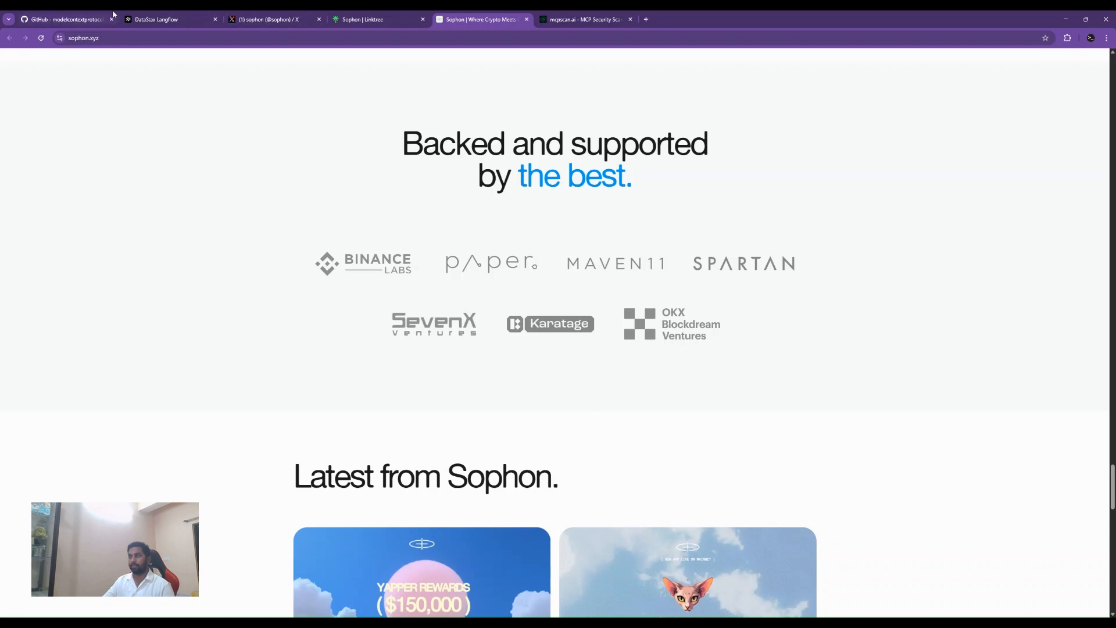
click(145, 13)
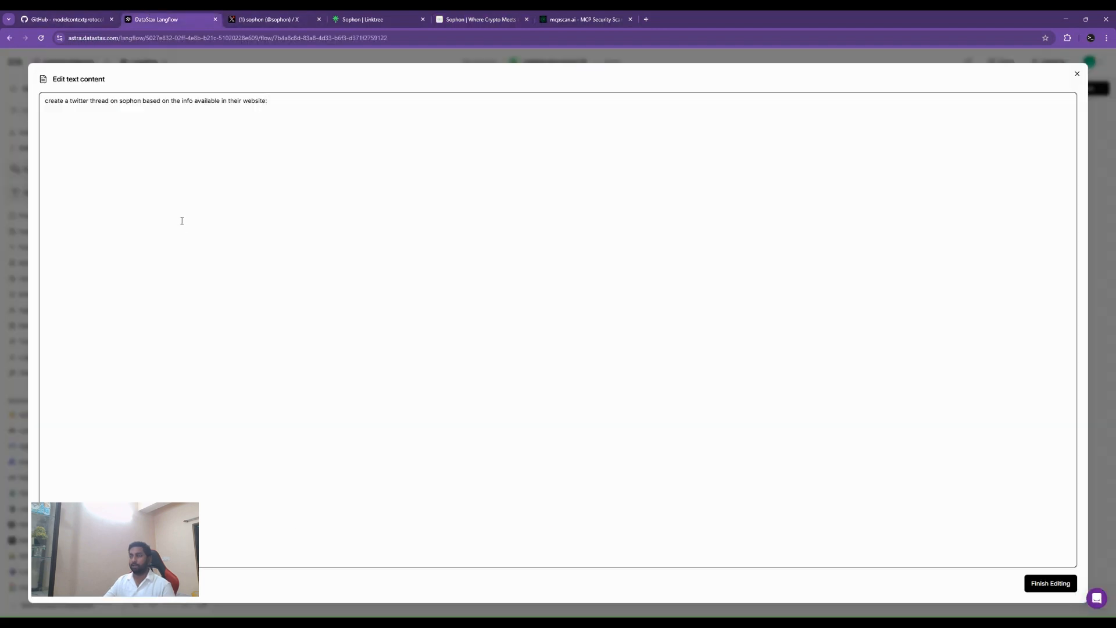
text(https://sophon.xyz/)
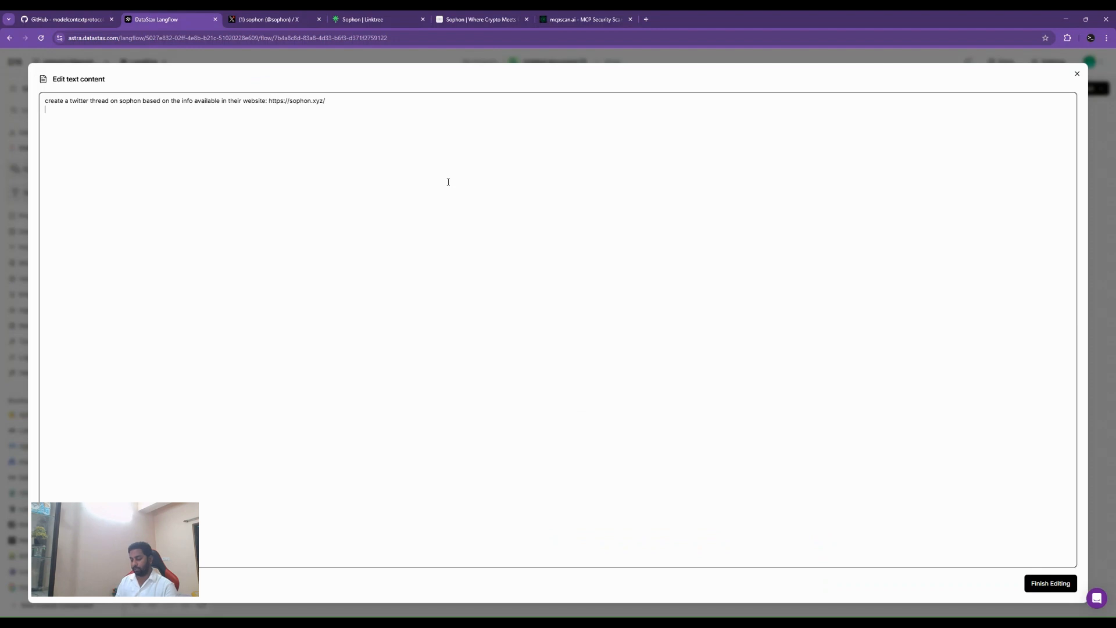
key(Return)
text(make sure you mention all the backers and)
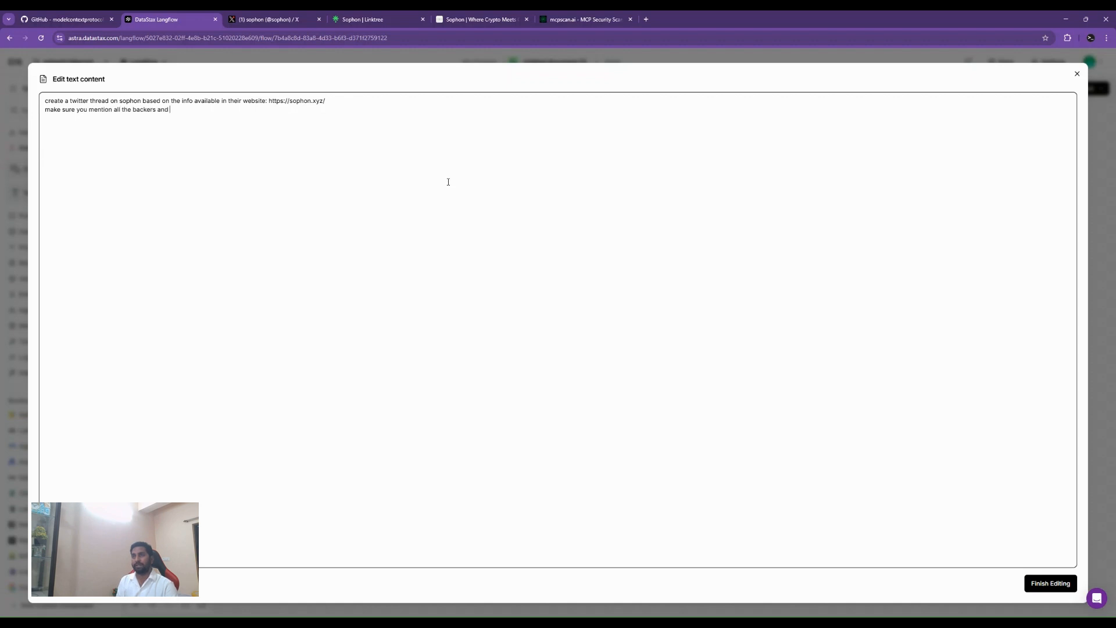
text(available in their website.)
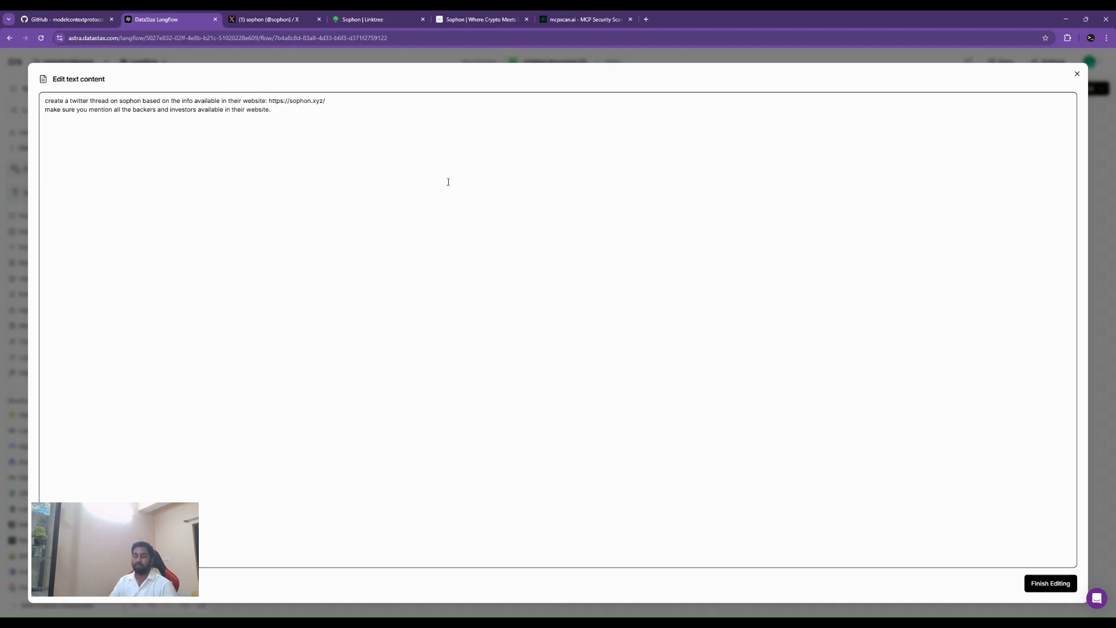
click(1046, 582)
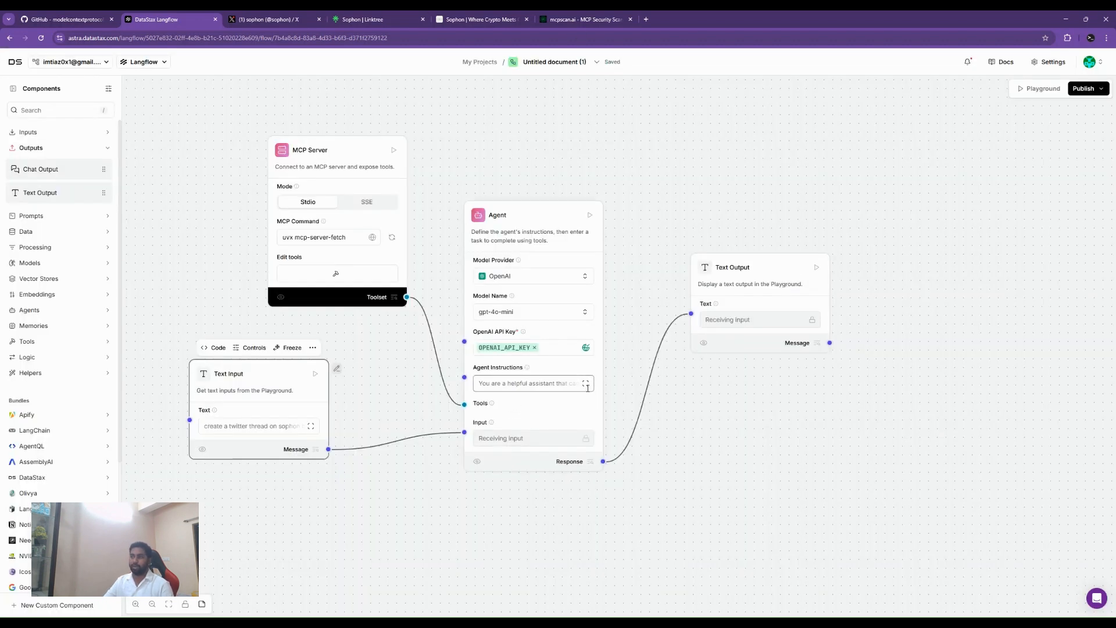
Set Agent Instructions to "you are expert in creating twitter thread based on the information available in the official website to ensure the thread is accurate and updated."
click(566, 384)
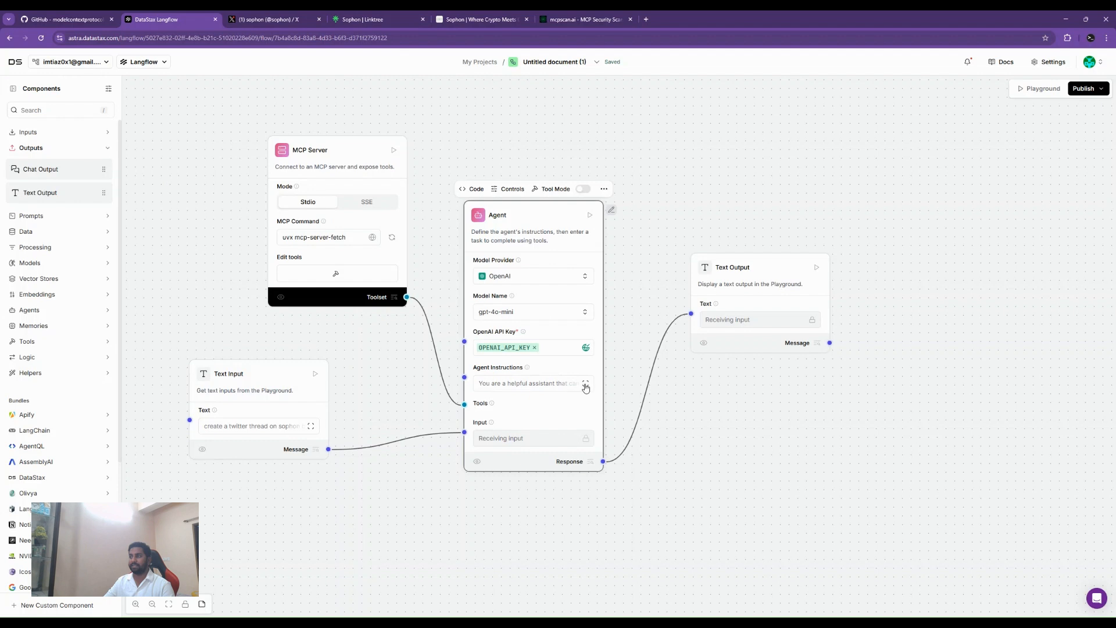
click(587, 386)
triple_click(87, 101)
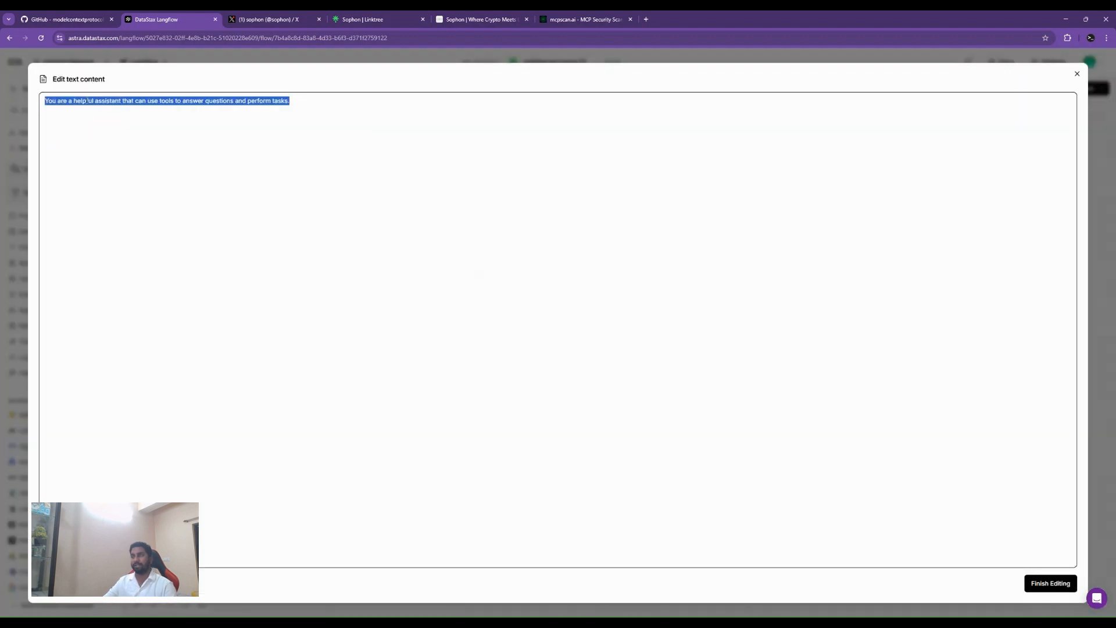
text(you are expert in creating twitter thread based on the information available)
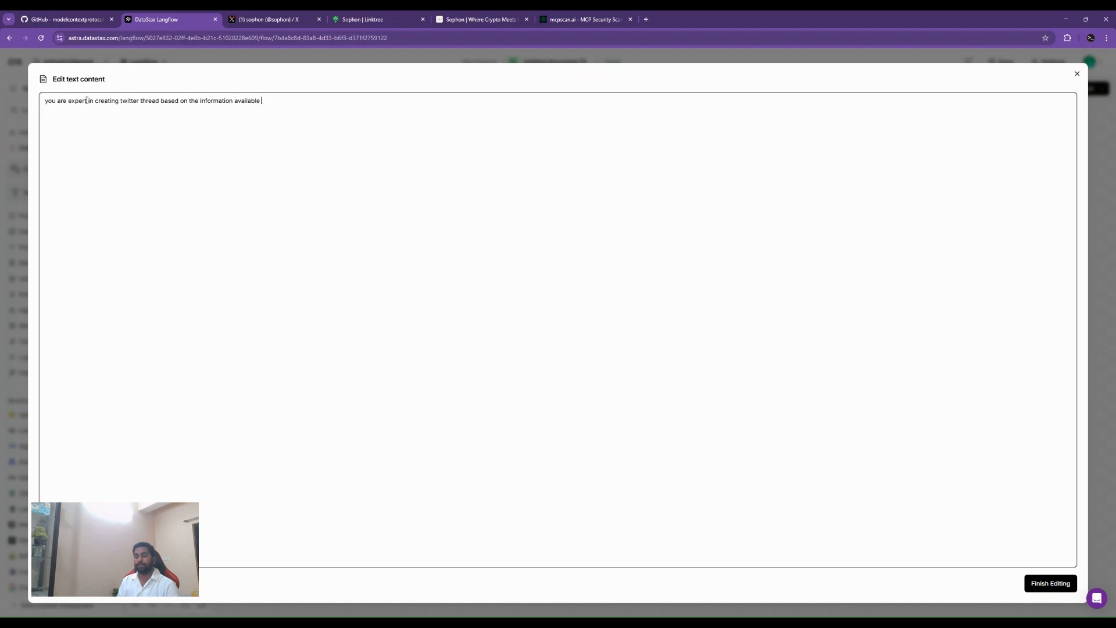
text(in the official website to ensure the thread is accurate and updated.)
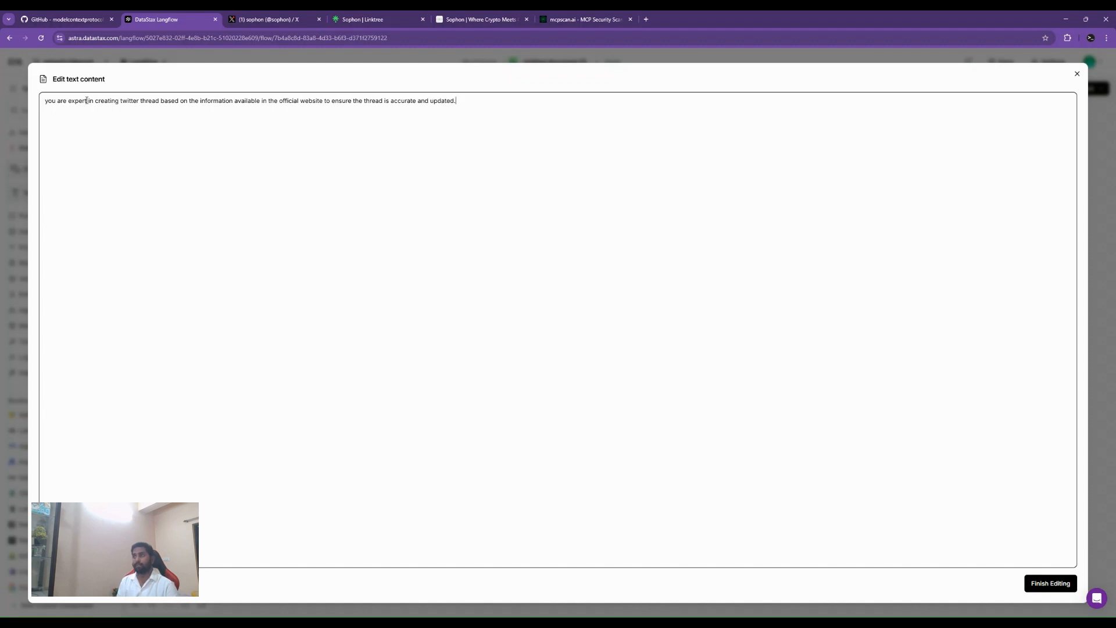
click(1068, 586)
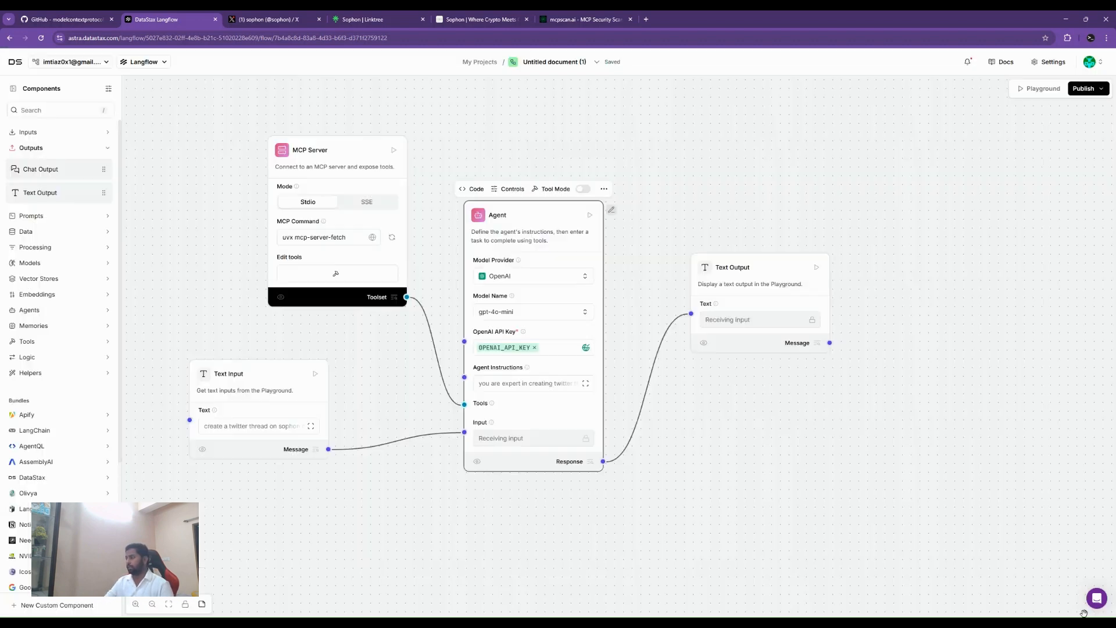
Run the flow through the Text Output and inspect its output, checking which backers the generated Sophon thread names
click(816, 268)
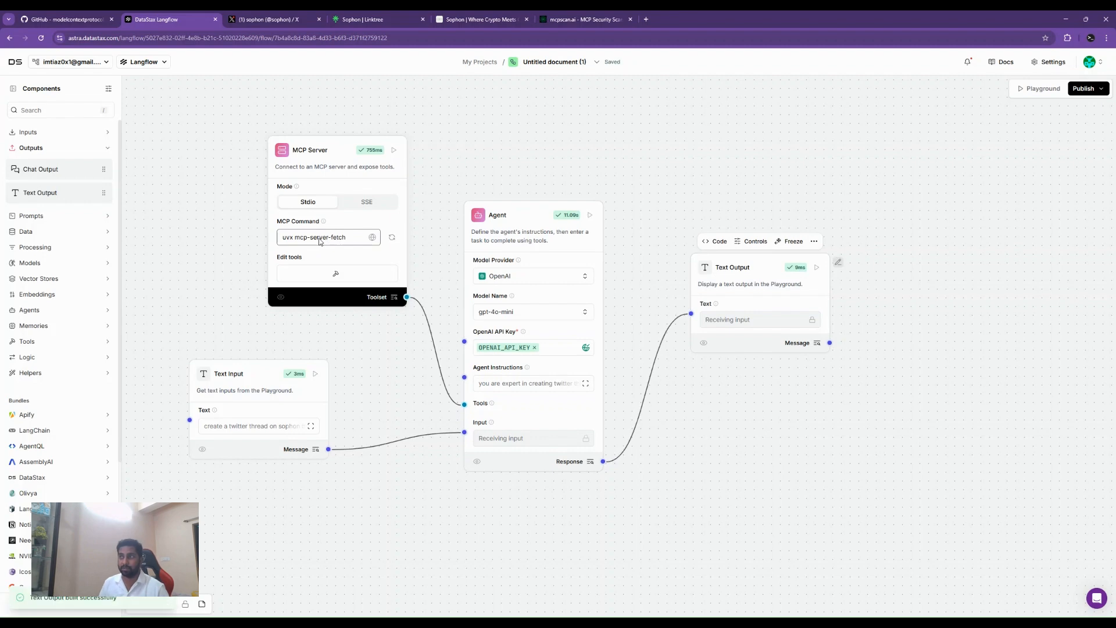
click(817, 344)
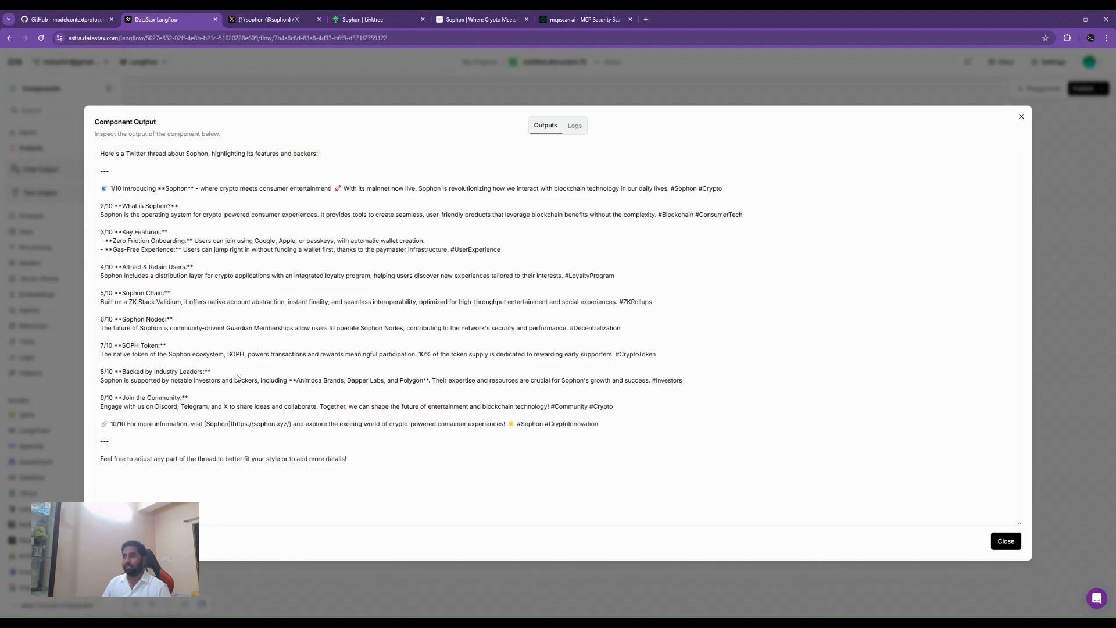
drag(295, 383, 465, 382)
click(218, 411)
drag(133, 372, 101, 363)
click(300, 379)
drag(304, 378, 449, 393)
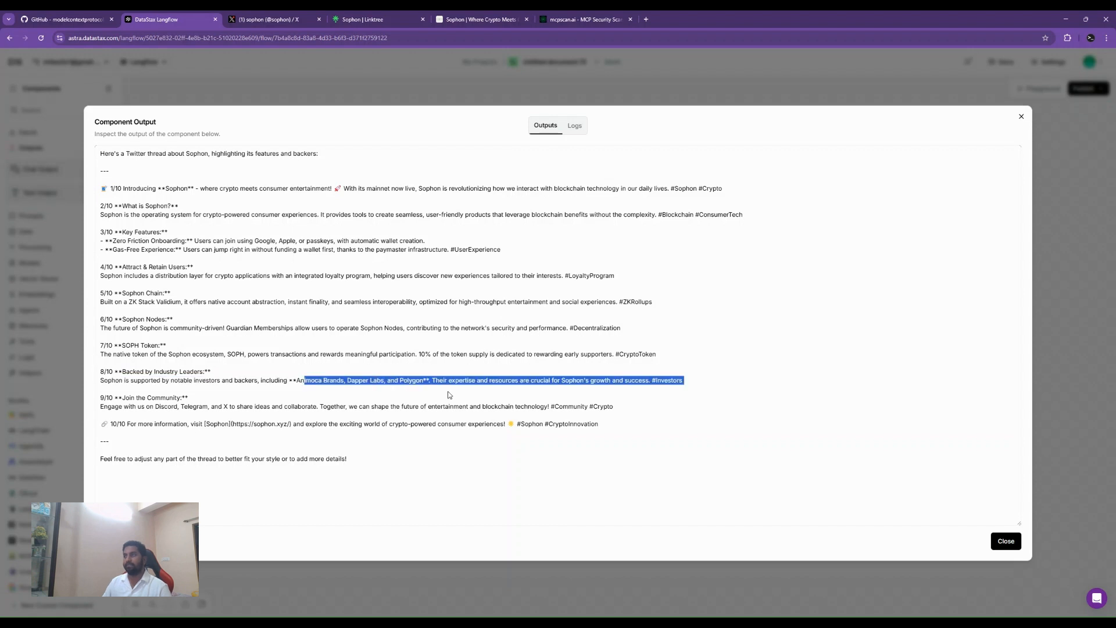
click(371, 381)
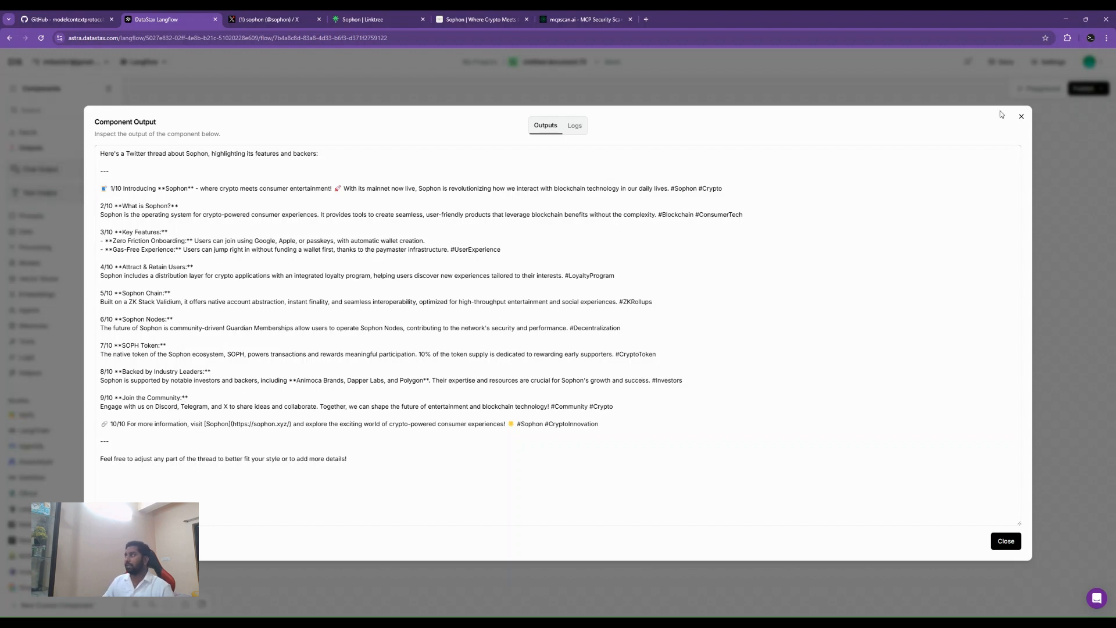
click(1022, 117)
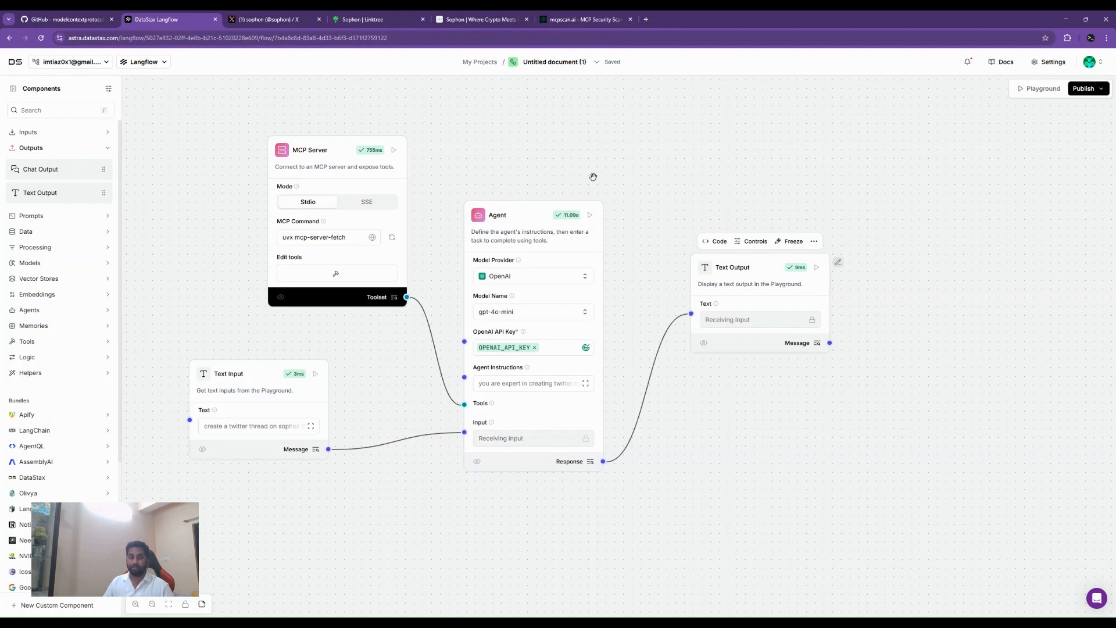
Switch to mcpscan.ai and look over its MCP server scanner and recently scanned servers
click(585, 20)
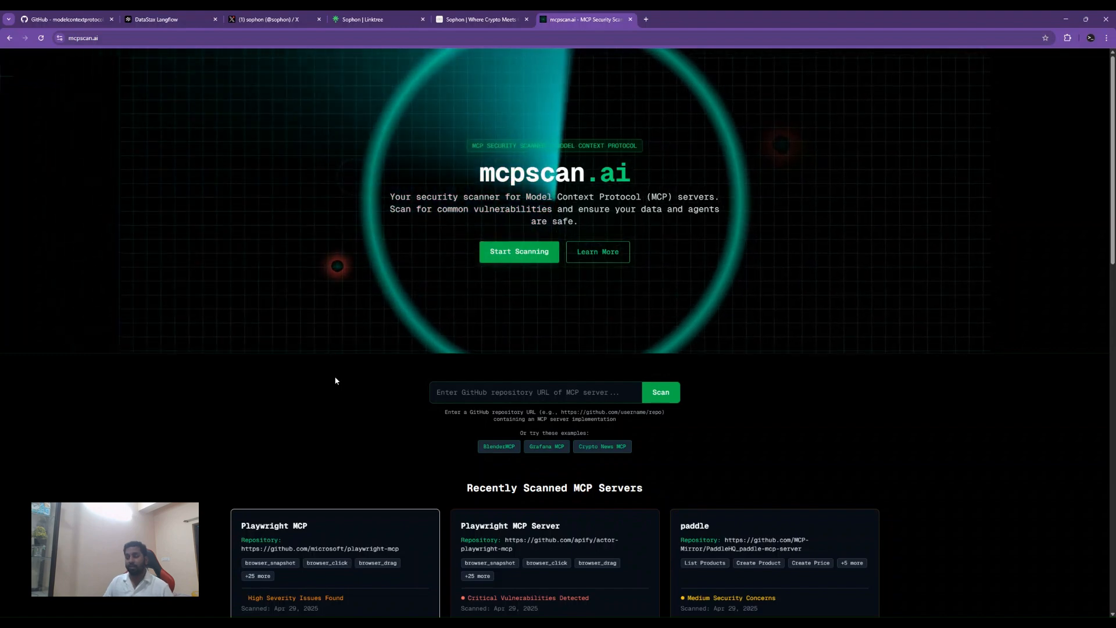
scroll(336, 381, down, 2)
scroll(336, 380, up, 2)
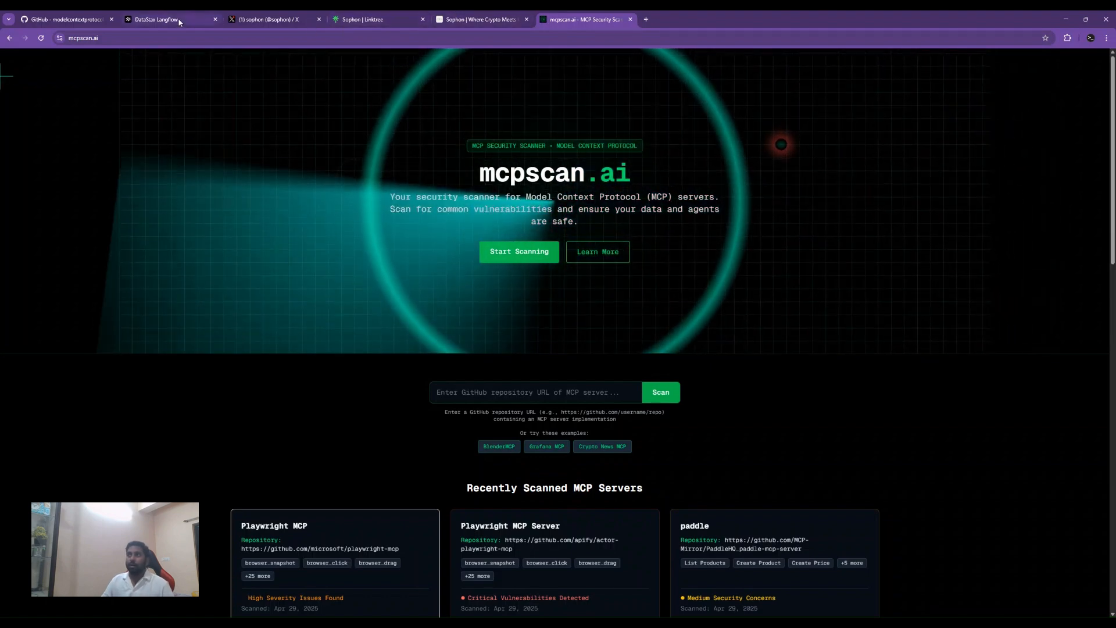
Review the start of the GitHub modelcontextprotocol servers repository and its README, then return to the Langflow flow
click(64, 19)
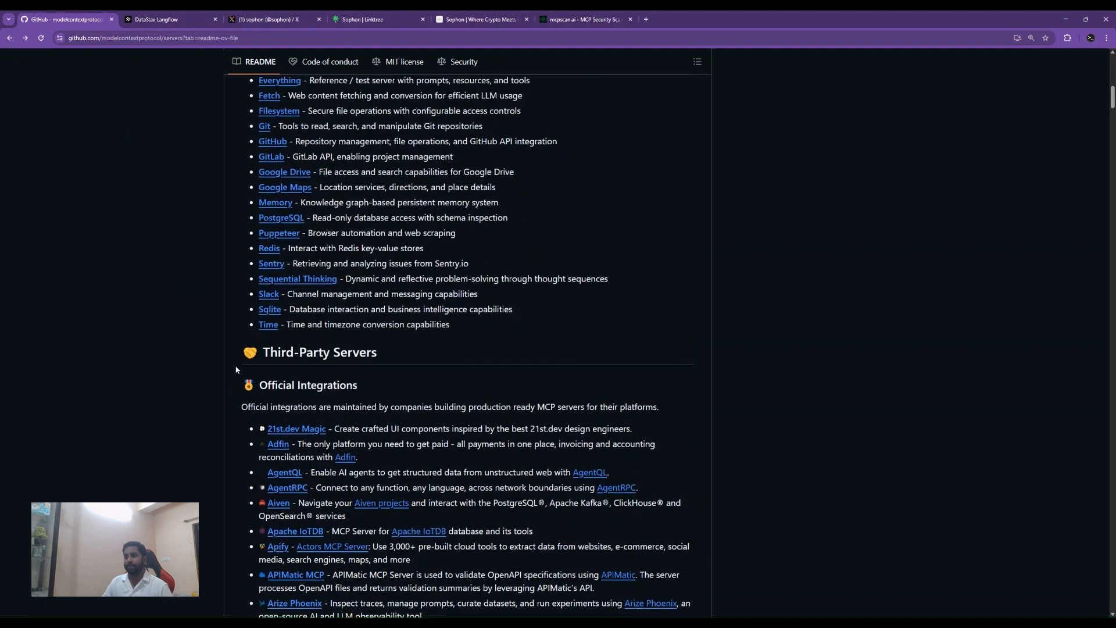
scroll(236, 370, up, 20)
scroll(141, 176, down, 1)
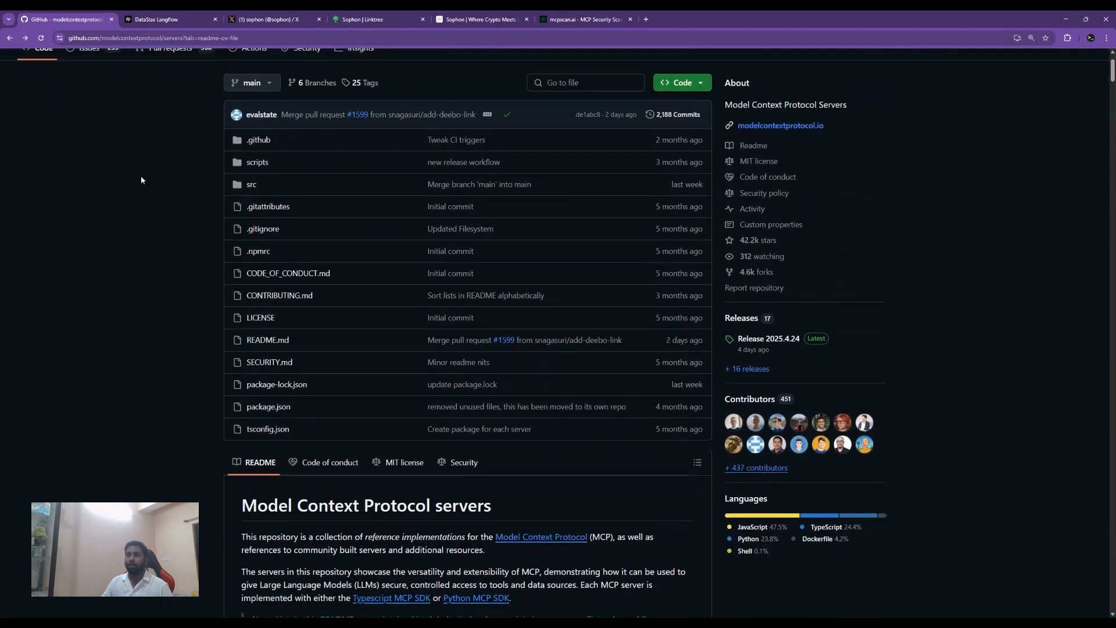
scroll(140, 180, down, 5)
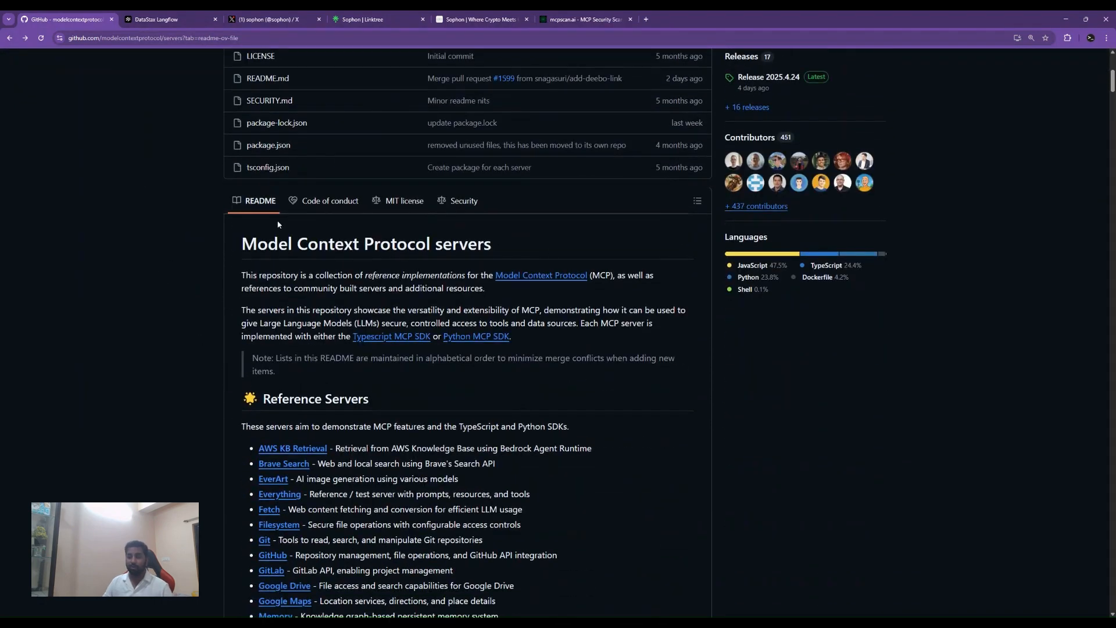
click(176, 25)
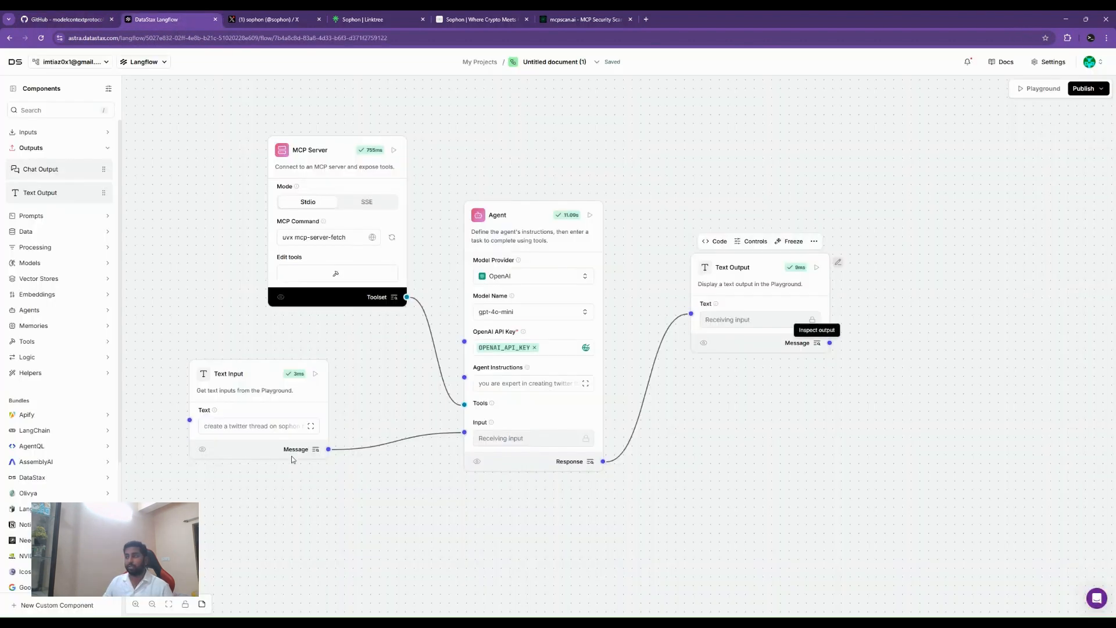